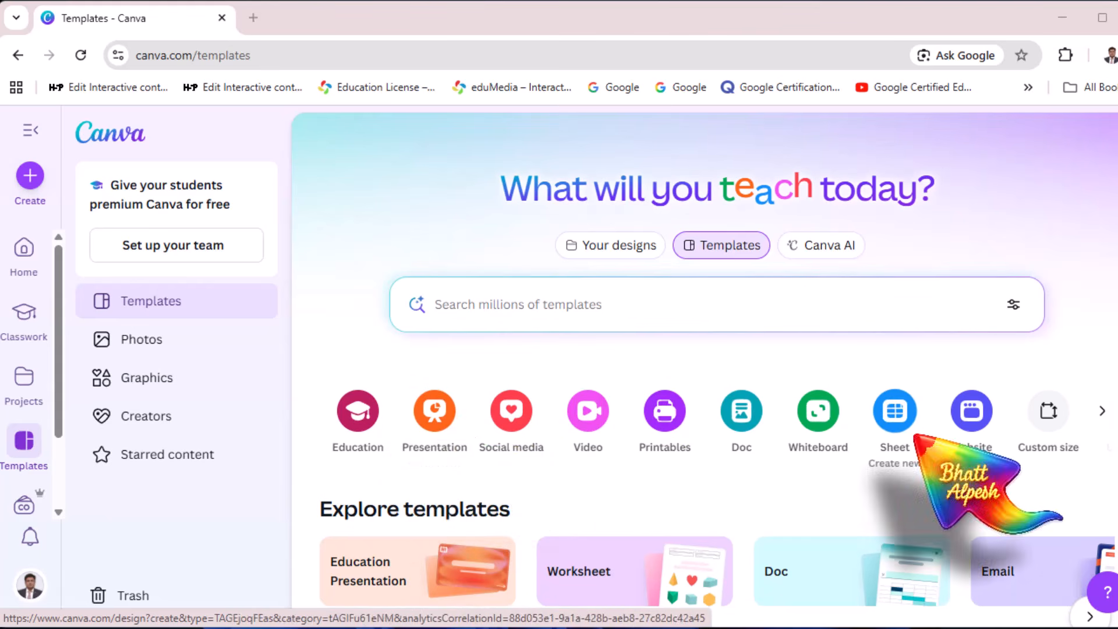
# - Create a new presentation and apply the recently used template with film icons and the PRESENTATION title
pyautogui.click(433, 415)
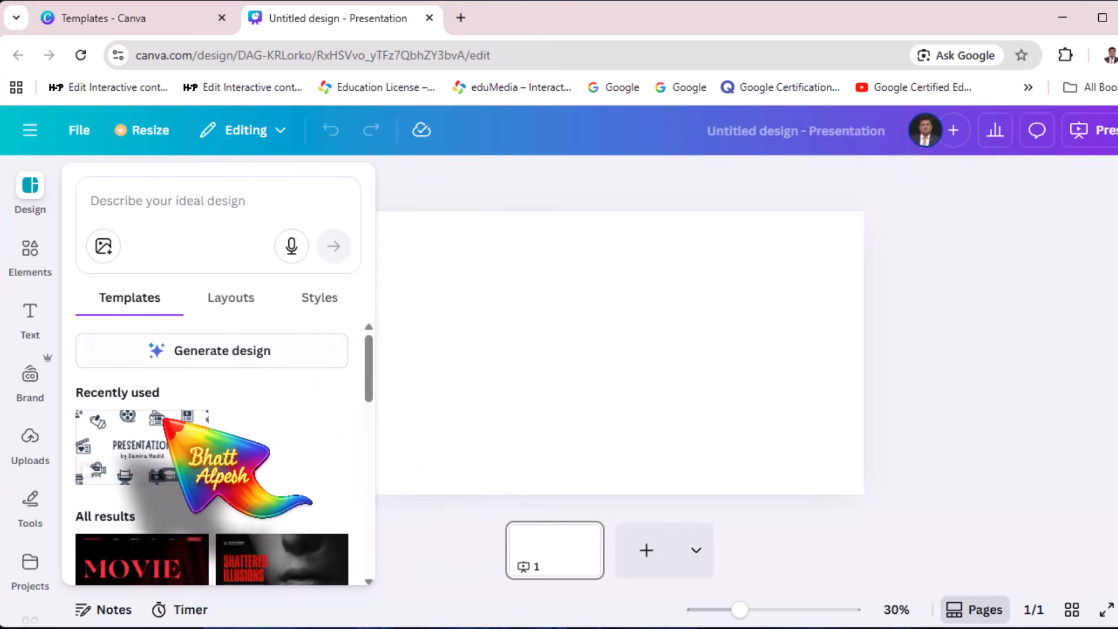
pyautogui.scroll(-6, 198, 501)
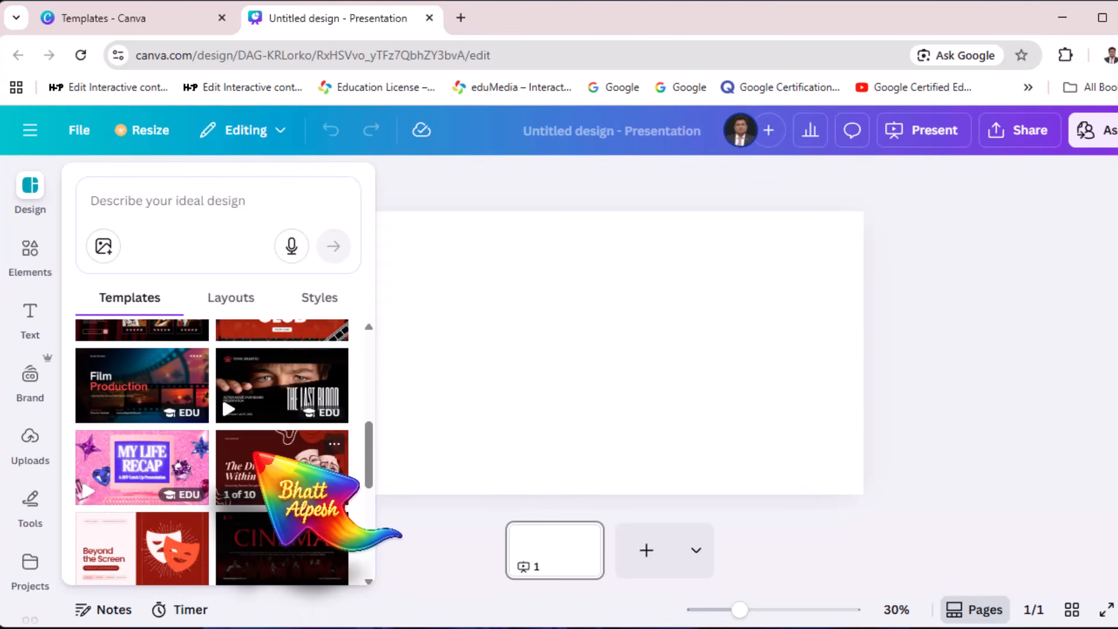
pyautogui.scroll(-4, 254, 454)
pyautogui.scroll(-10, 255, 454)
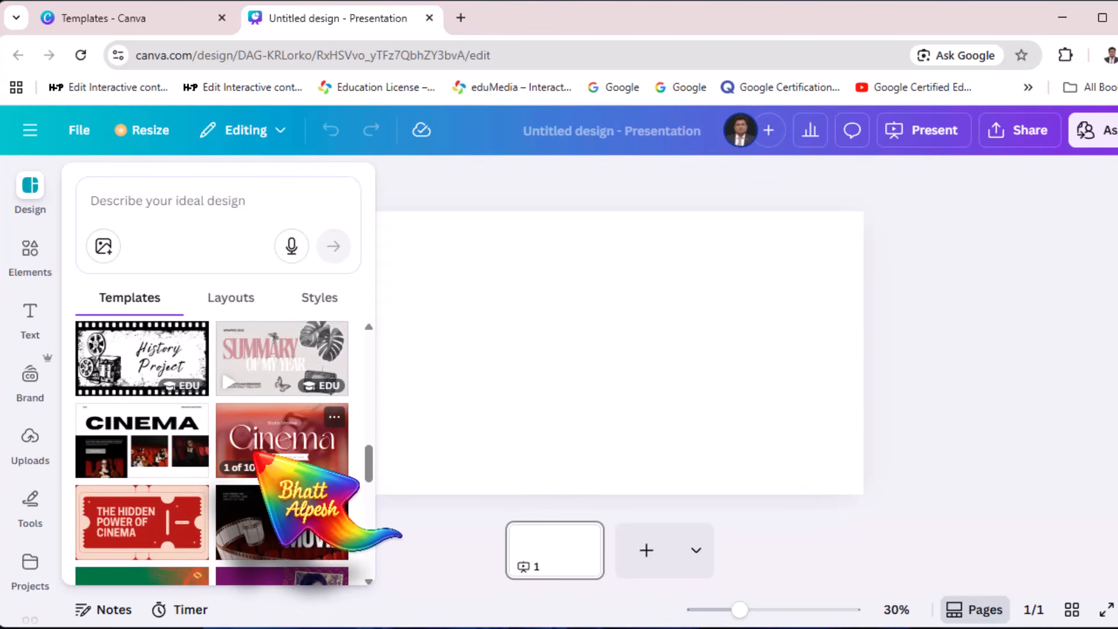
pyautogui.scroll(-3, 255, 454)
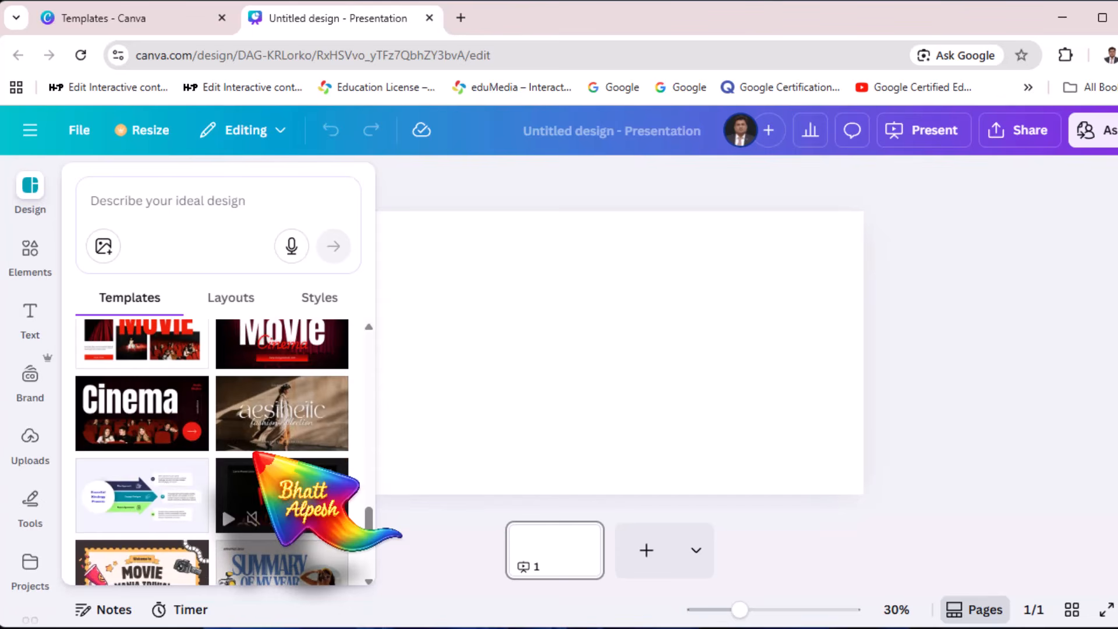
pyautogui.scroll(-10, 255, 454)
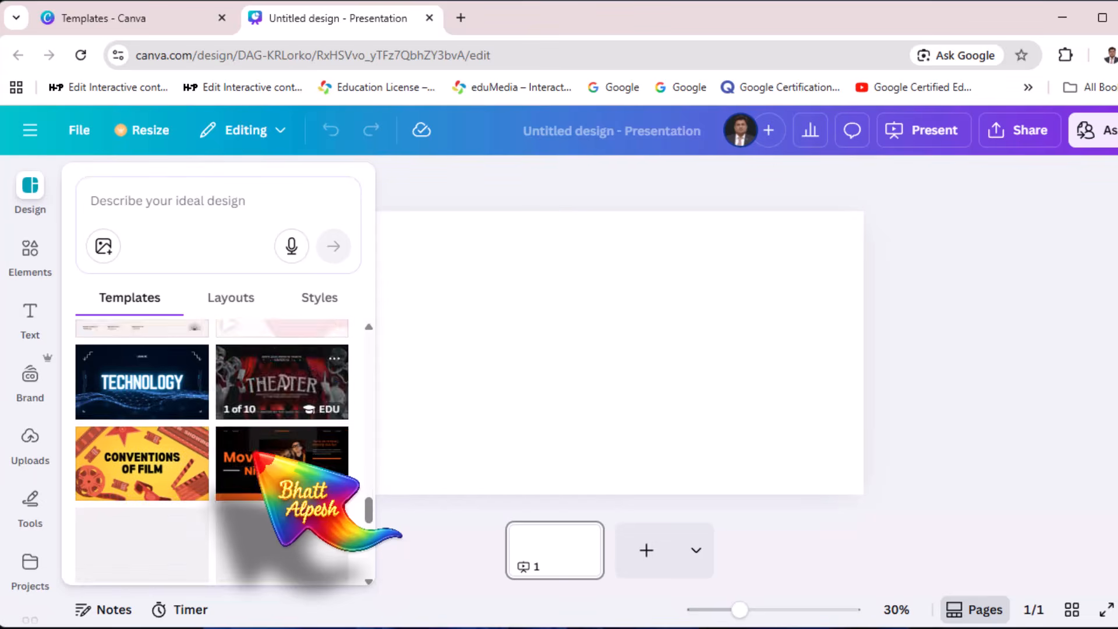
pyautogui.scroll(5, 241, 491)
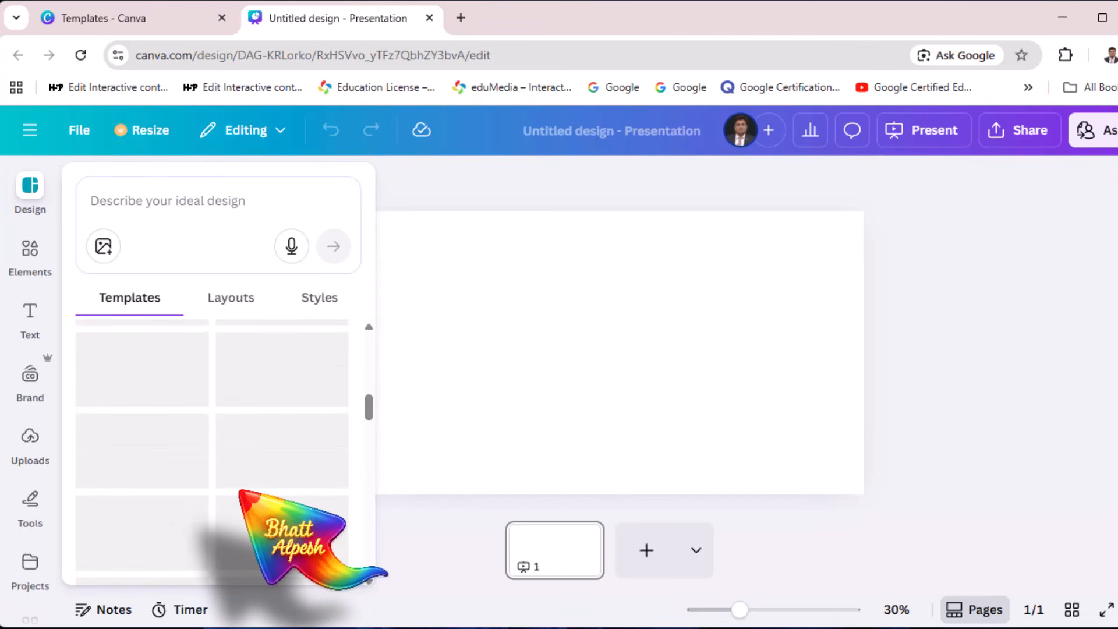
pyautogui.scroll(15, 240, 491)
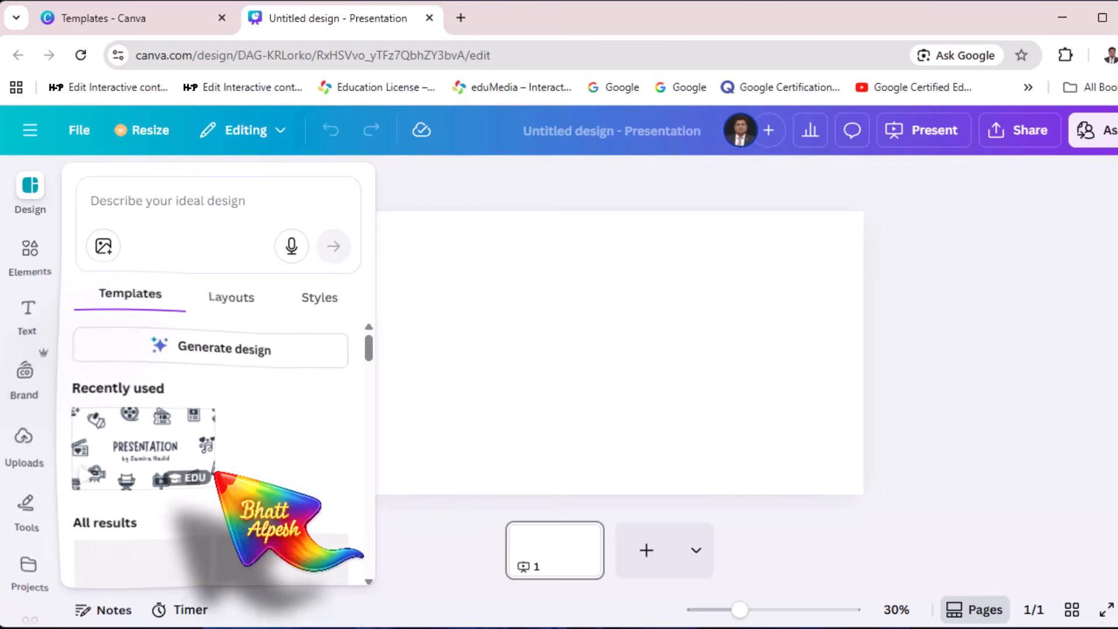
pyautogui.click(111, 442)
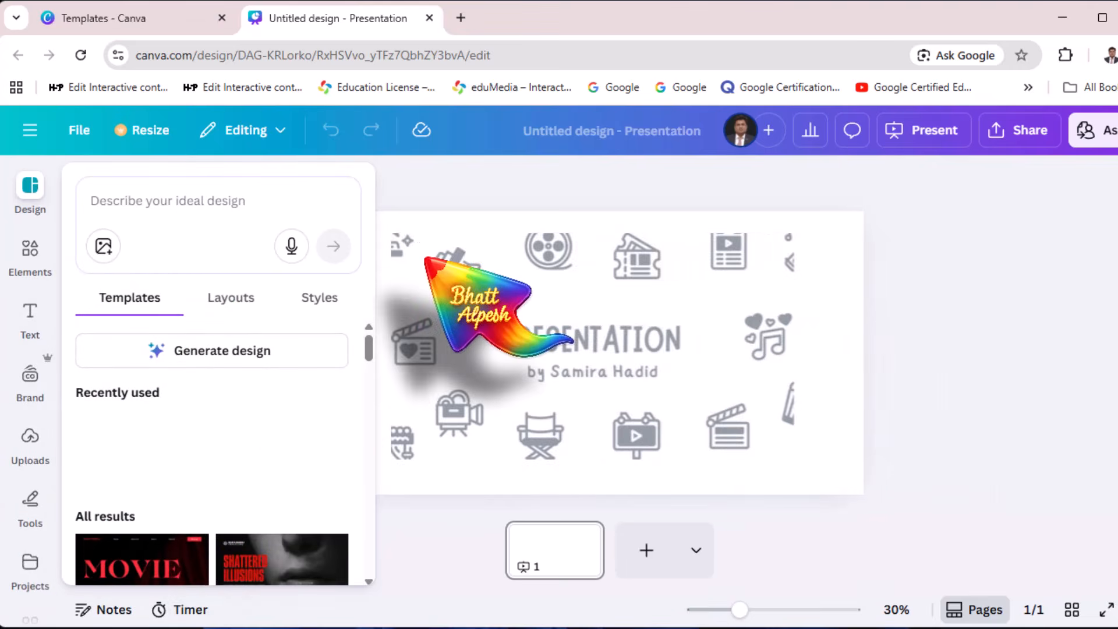
# - Delete the PRESENTATION title from the slide
pyautogui.click(556, 346)
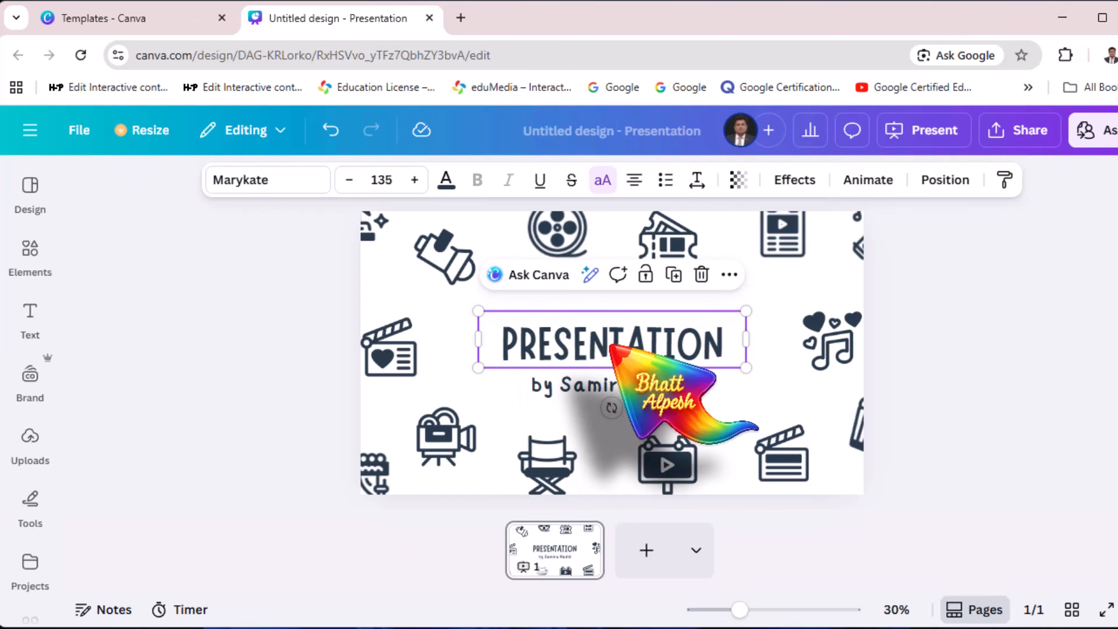
pyautogui.click(24, 315)
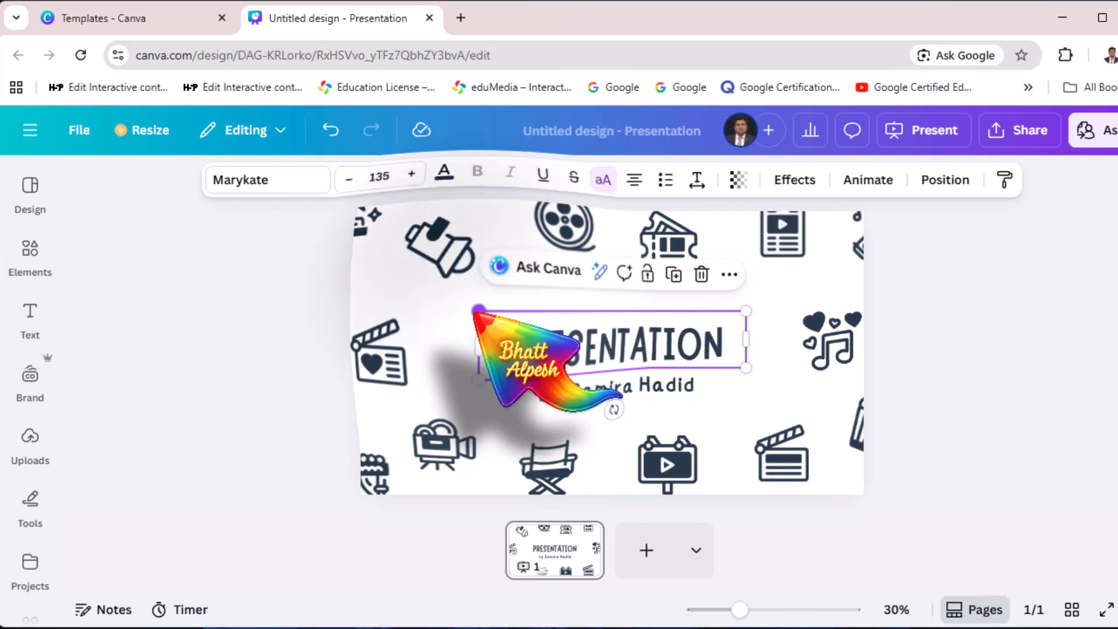
pyautogui.click(477, 311)
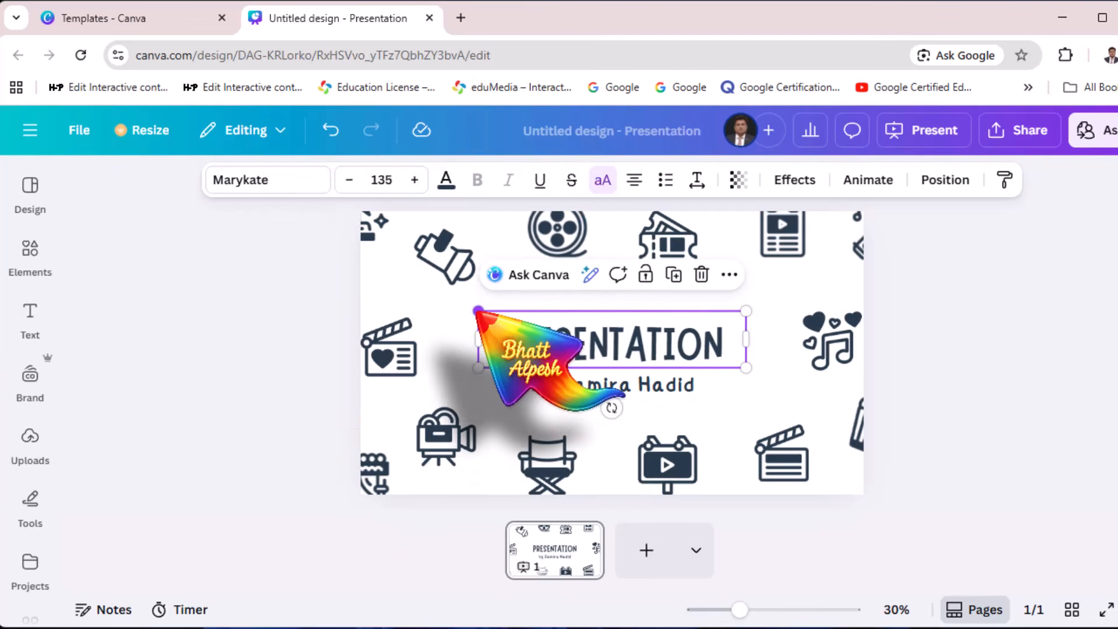
pyautogui.press('Delete')
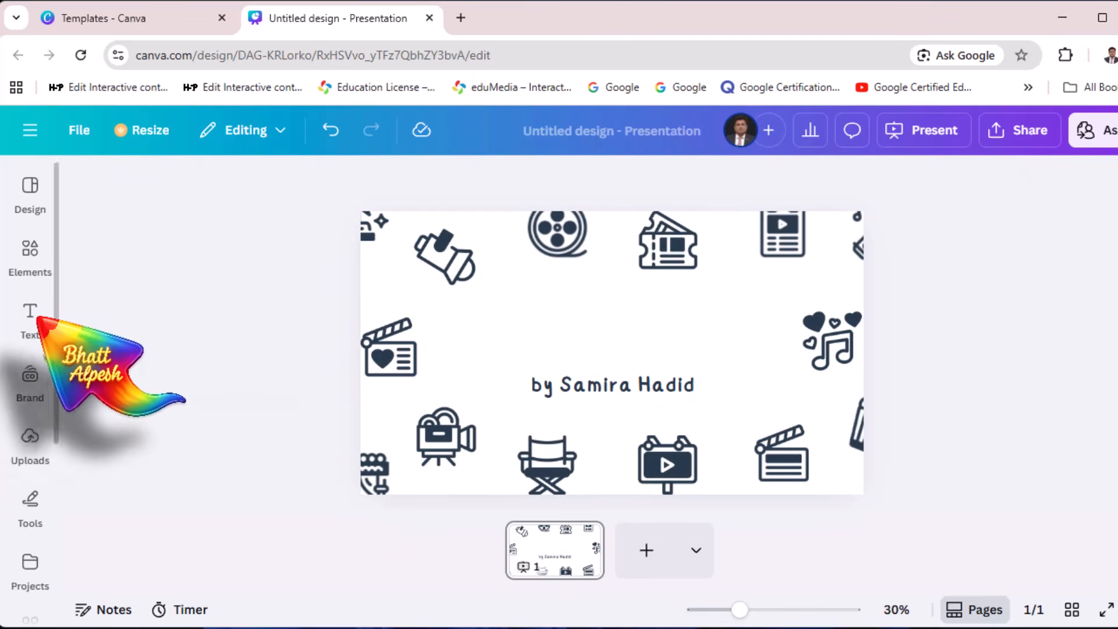
# - Search the text fonts for "gujarati" and show all the matching fonts
pyautogui.click(30, 315)
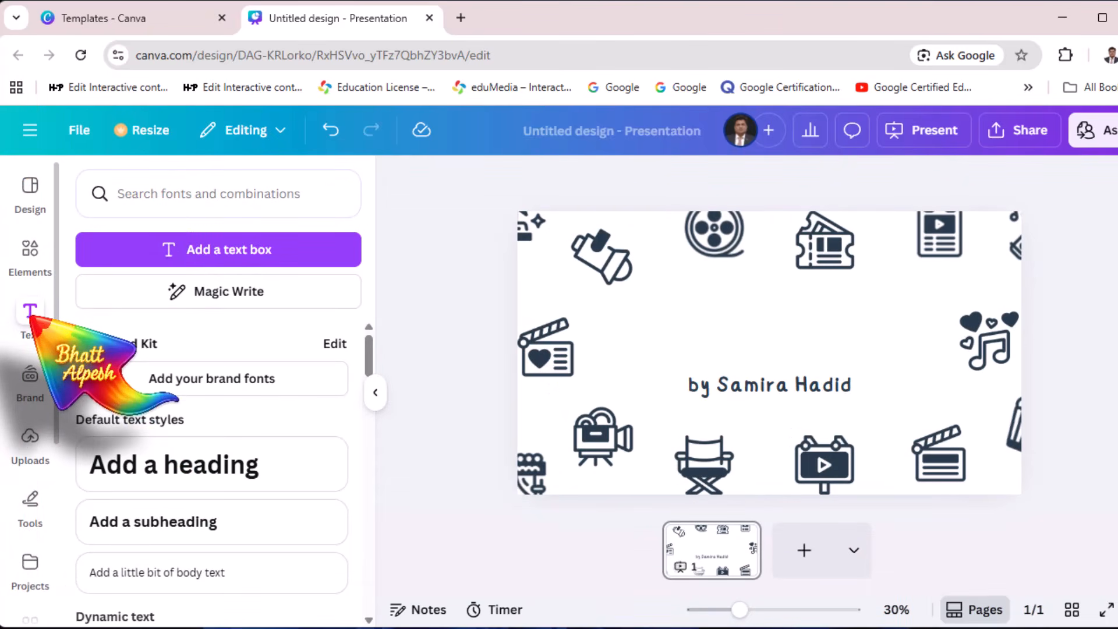
pyautogui.click(152, 196)
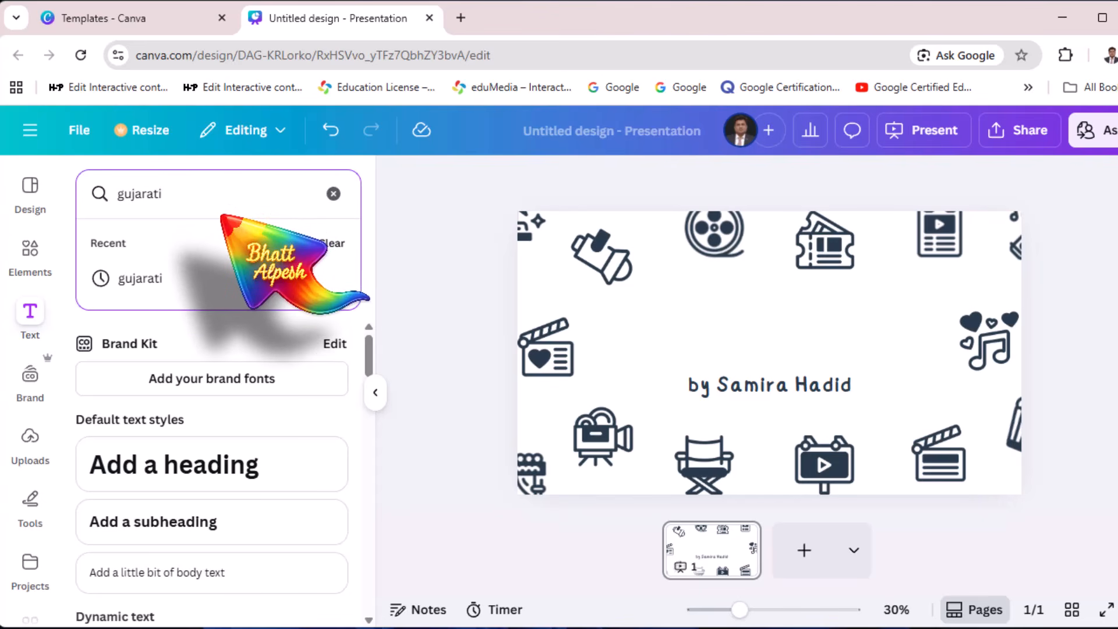
pyautogui.click(142, 278)
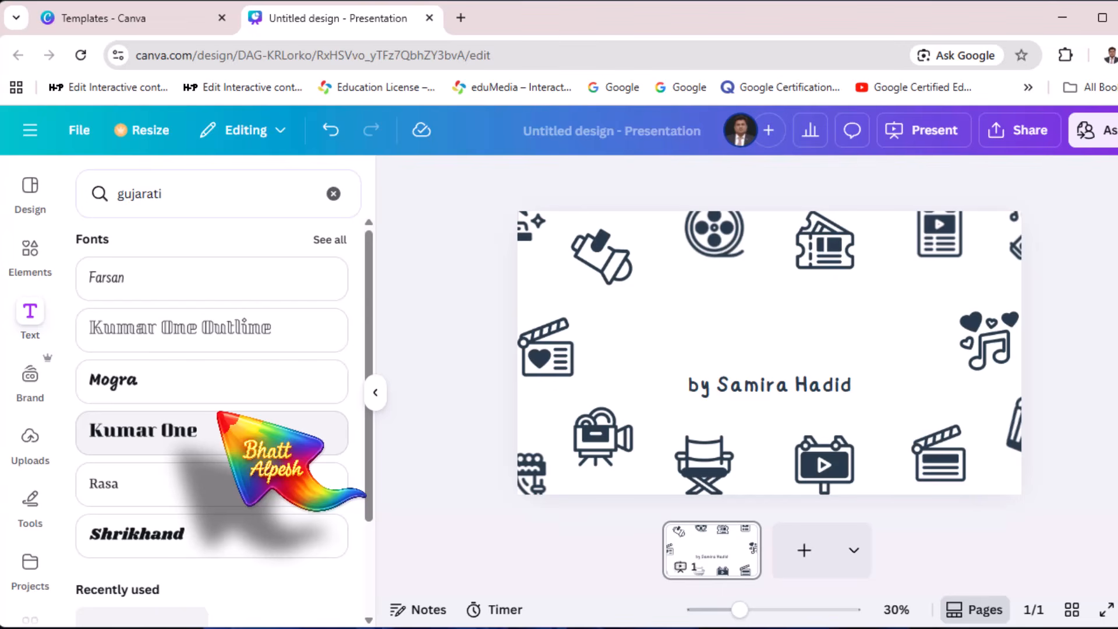
pyautogui.scroll(-2, 219, 414)
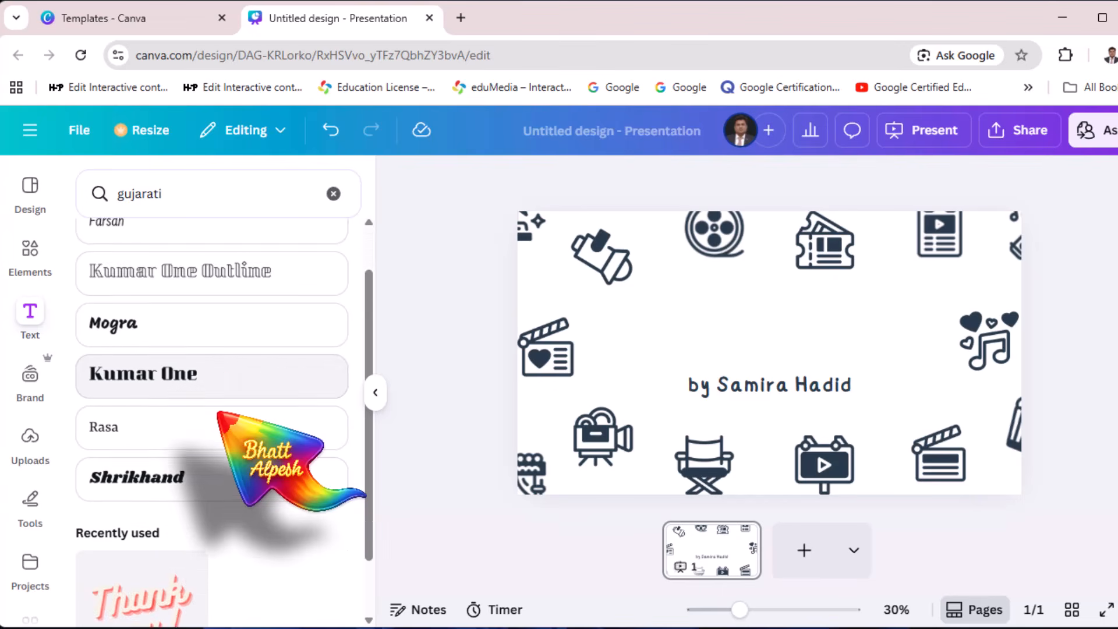
pyautogui.scroll(2, 219, 414)
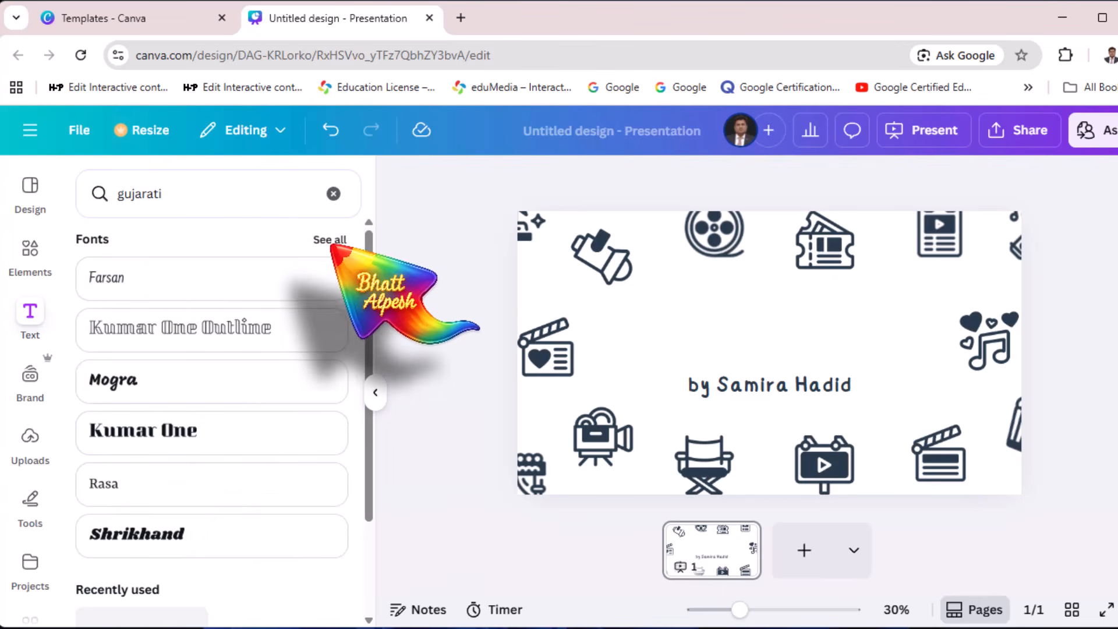
pyautogui.click(331, 241)
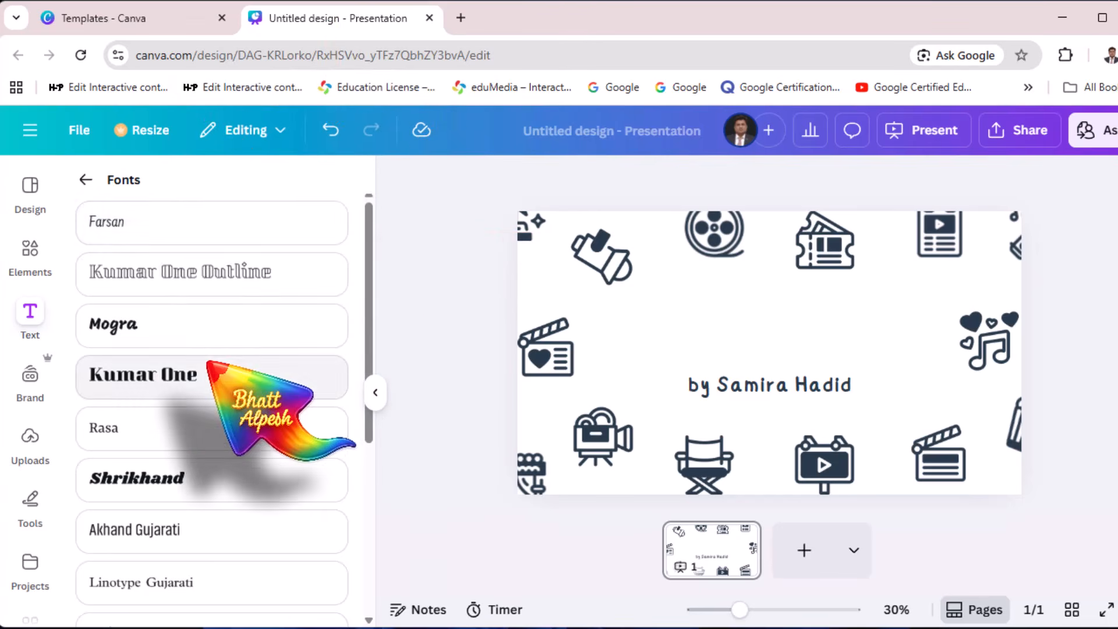
# - Look through the Gujarati fonts and switch the keyboard layout to Gujarati Indic Input 3
pyautogui.scroll(-5, 210, 364)
pyautogui.scroll(-1, 227, 454)
pyautogui.scroll(5, 236, 509)
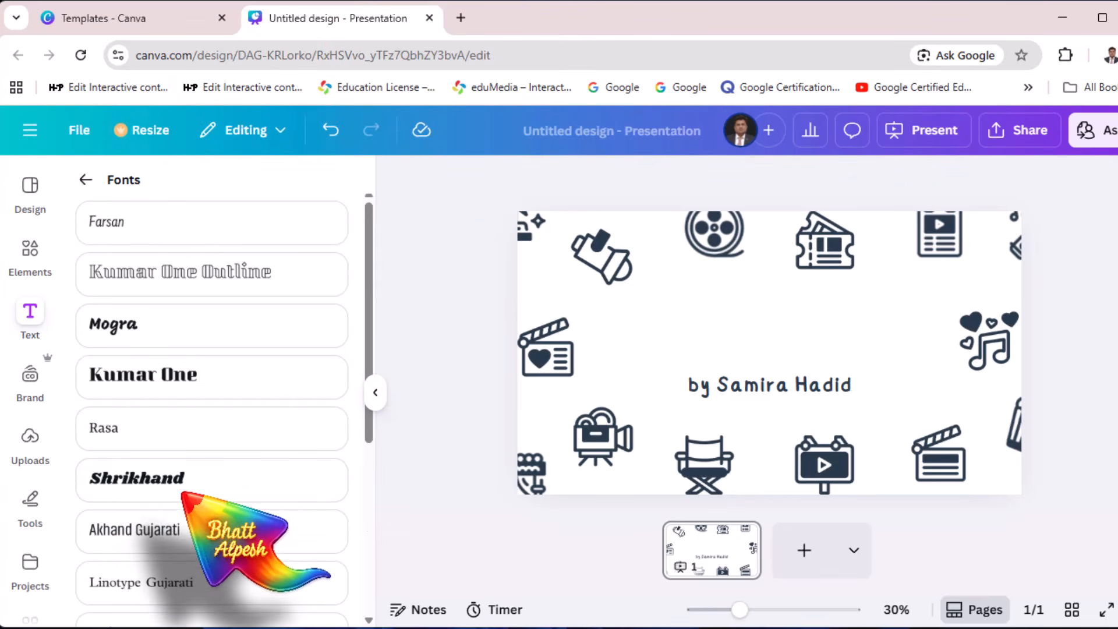
pyautogui.scroll(-5, 183, 470)
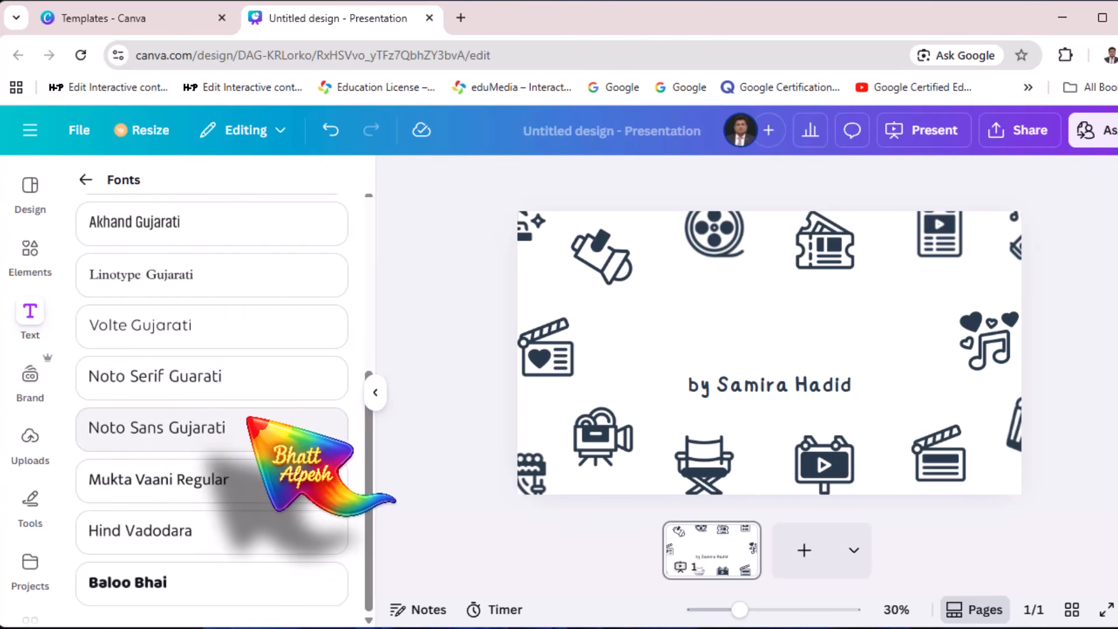
pyautogui.scroll(4, 248, 419)
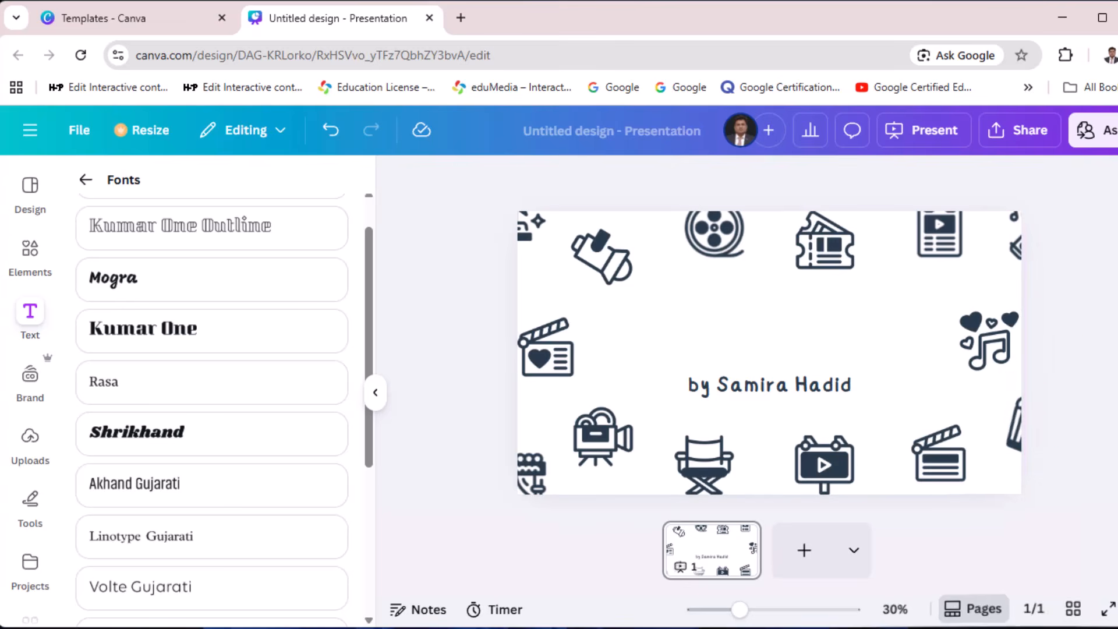
pyautogui.click(1024, 624)
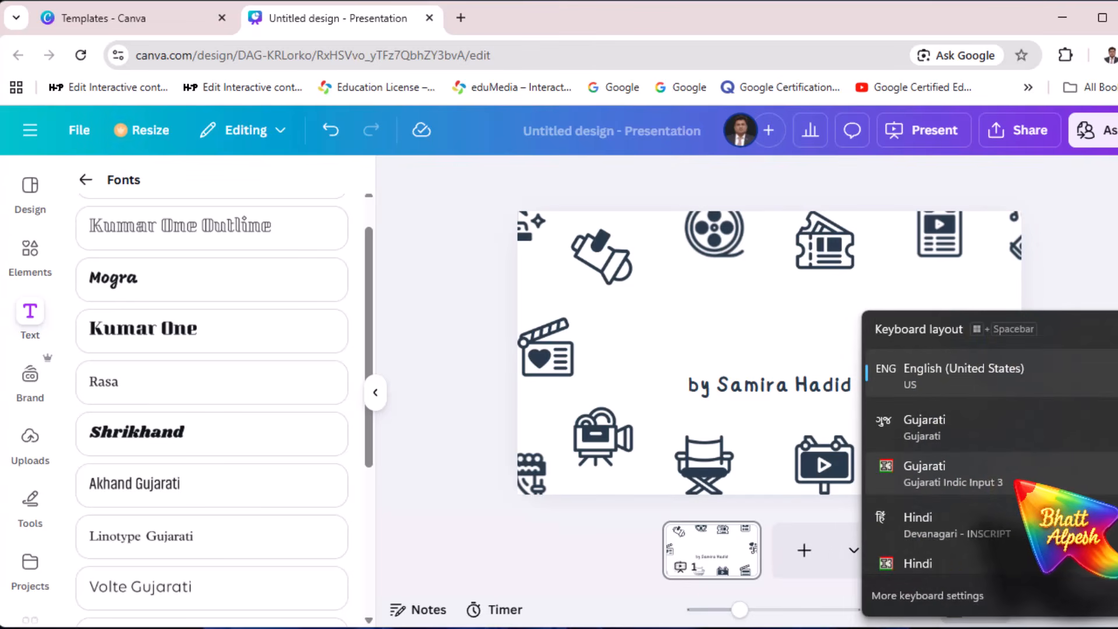
pyautogui.click(1016, 478)
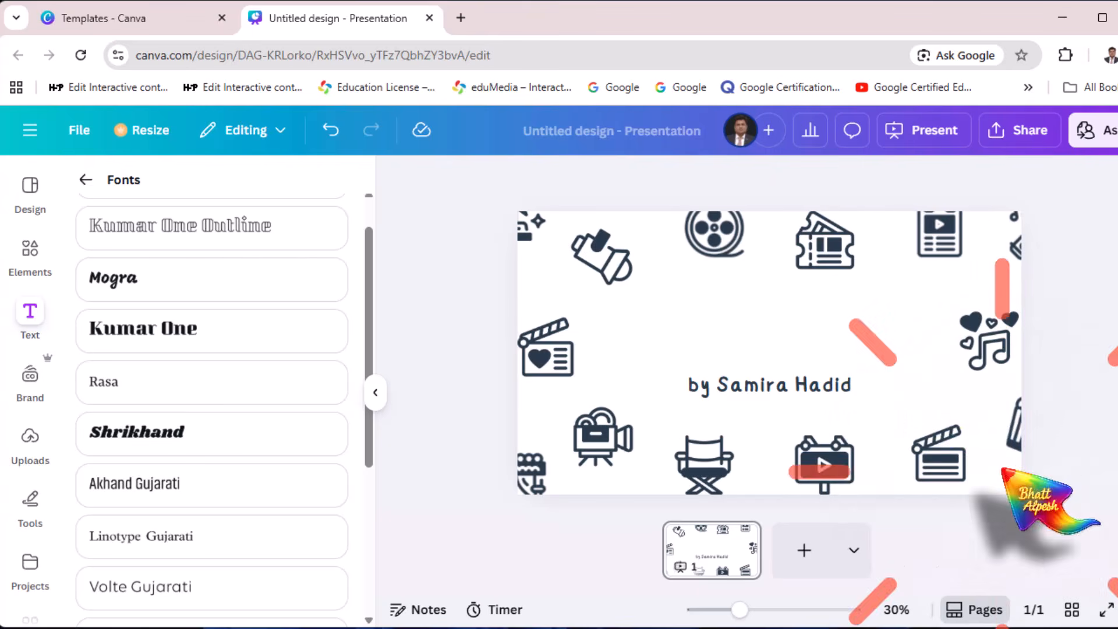
# - Add a text box in the Mogra font above the byline and enlarge it to font size 191
pyautogui.click(121, 281)
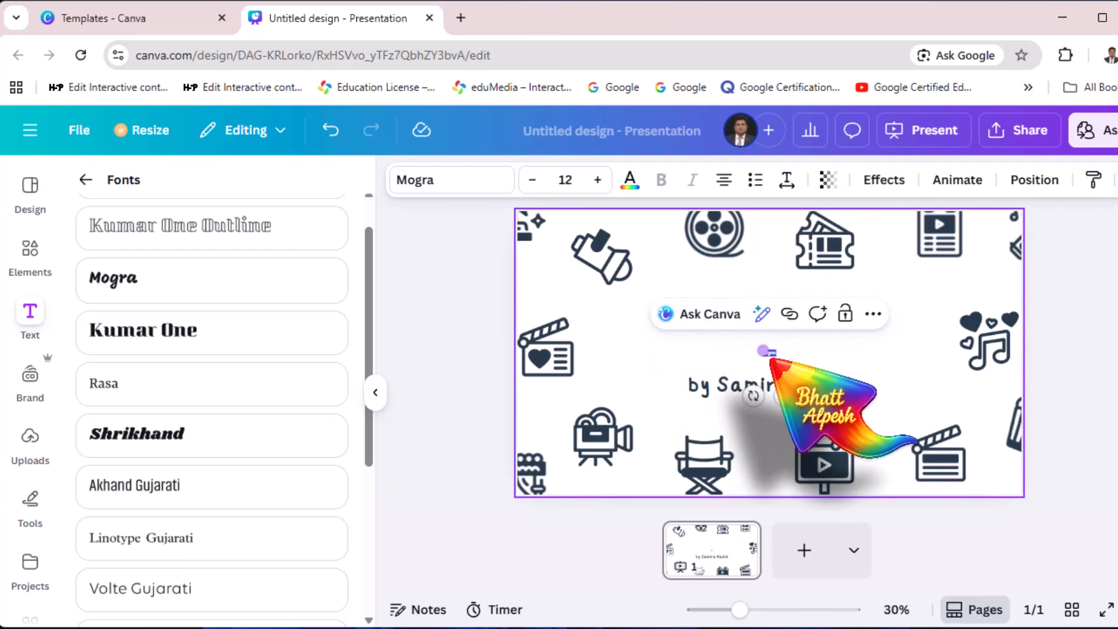
pyautogui.moveTo(763, 352); pyautogui.dragTo(729, 340)
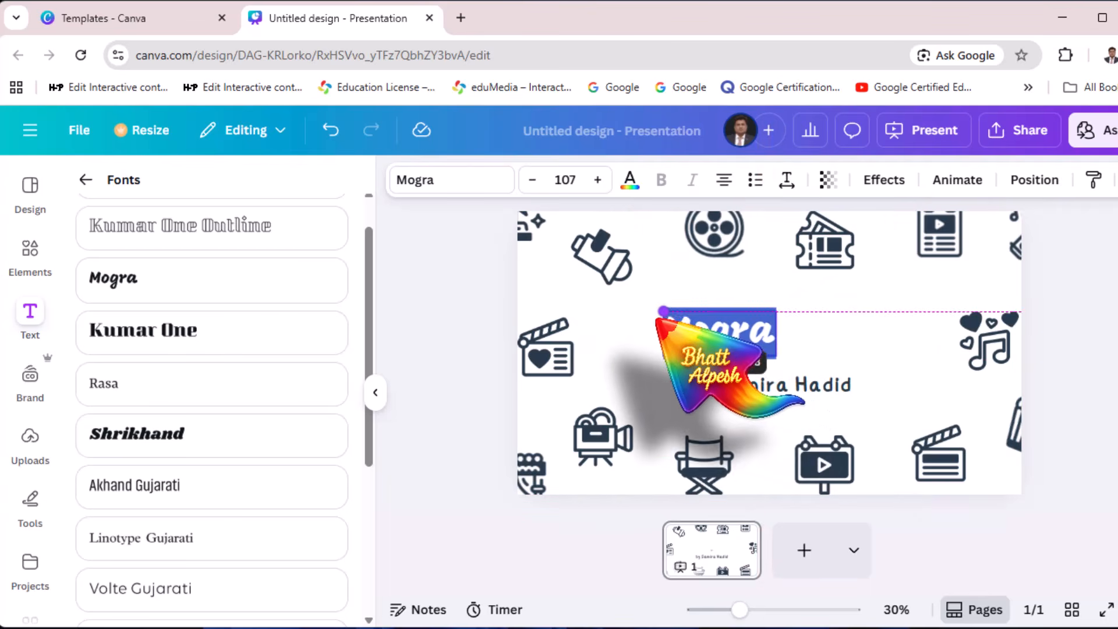
pyautogui.moveTo(656, 318); pyautogui.dragTo(712, 324)
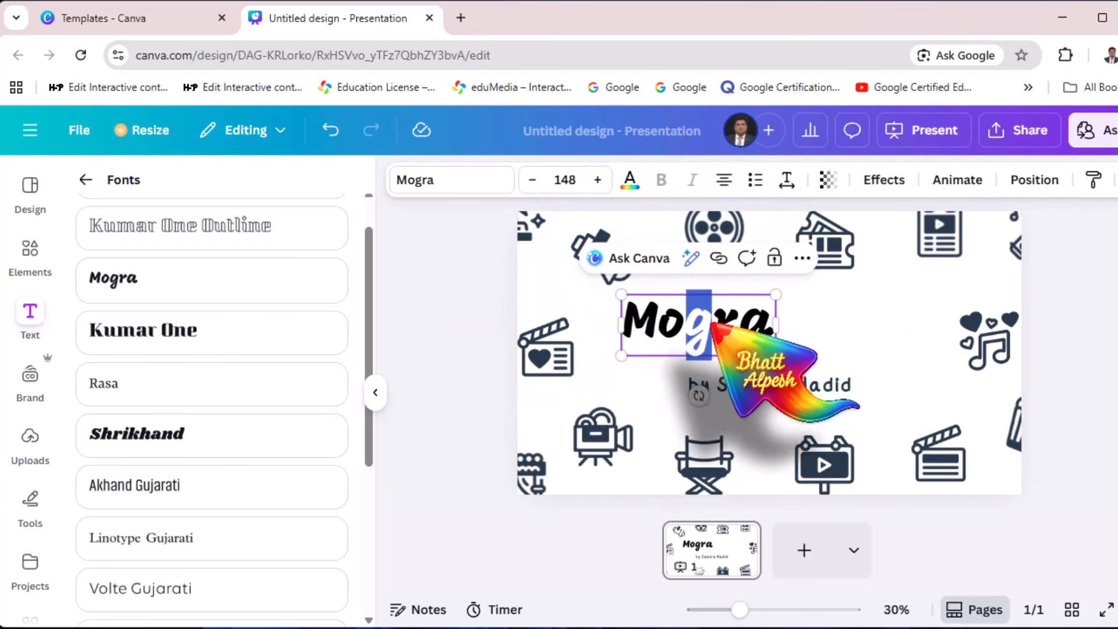
pyautogui.click(652, 324)
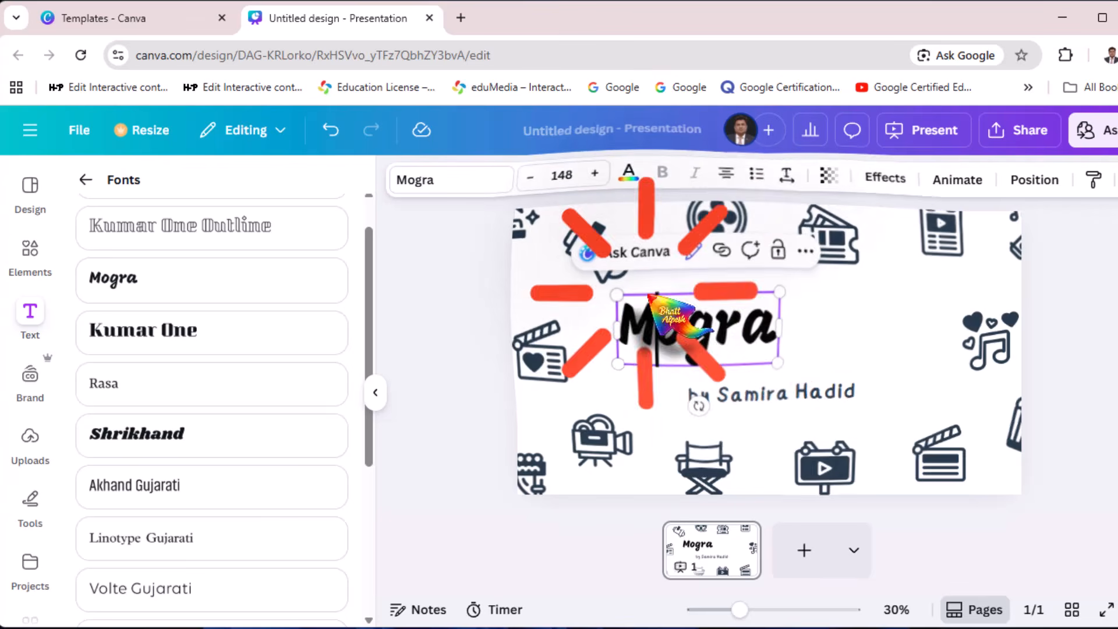
pyautogui.click(702, 293)
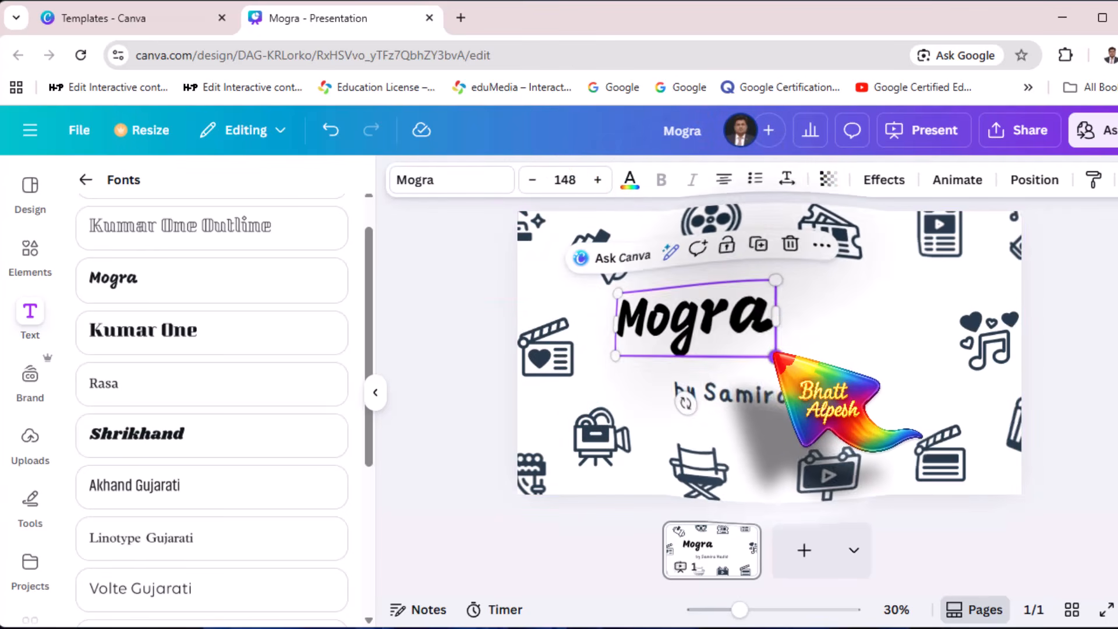
pyautogui.moveTo(775, 354); pyautogui.dragTo(842, 318)
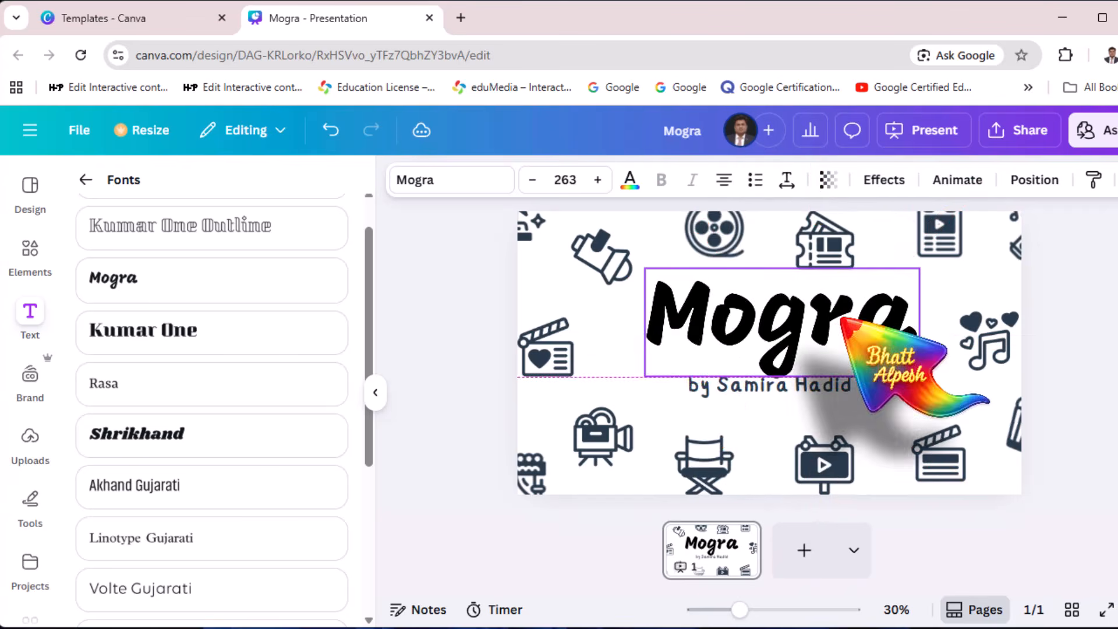
pyautogui.moveTo(645, 376); pyautogui.dragTo(714, 349)
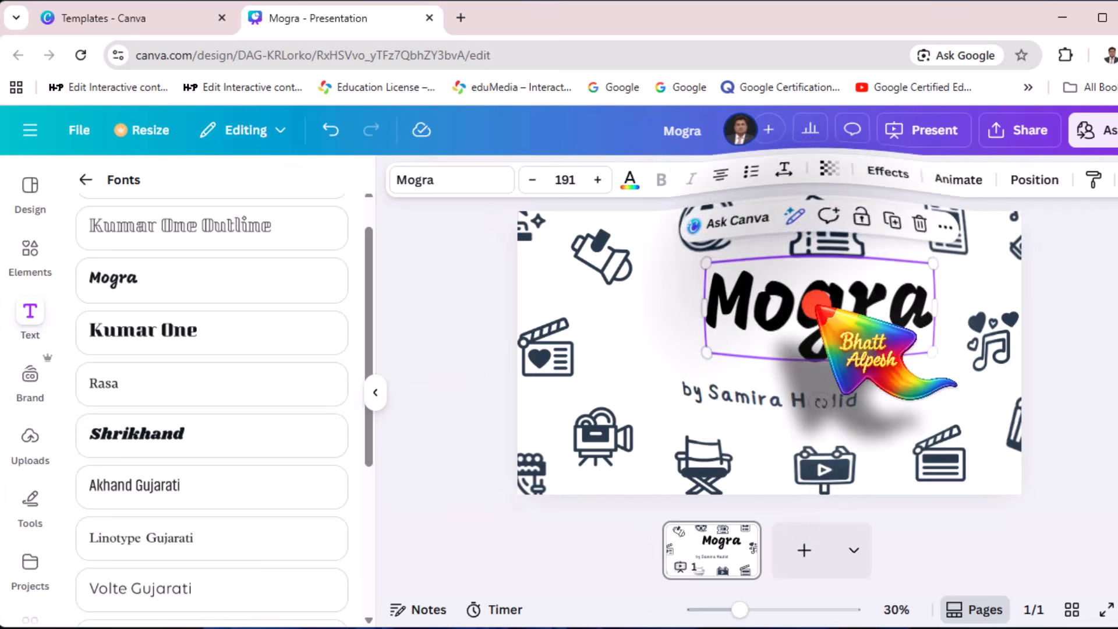
# - Center the Mogra text box above the byline and replace its text with "નમસ્કાર"
pyautogui.moveTo(814, 300); pyautogui.dragTo(783, 316)
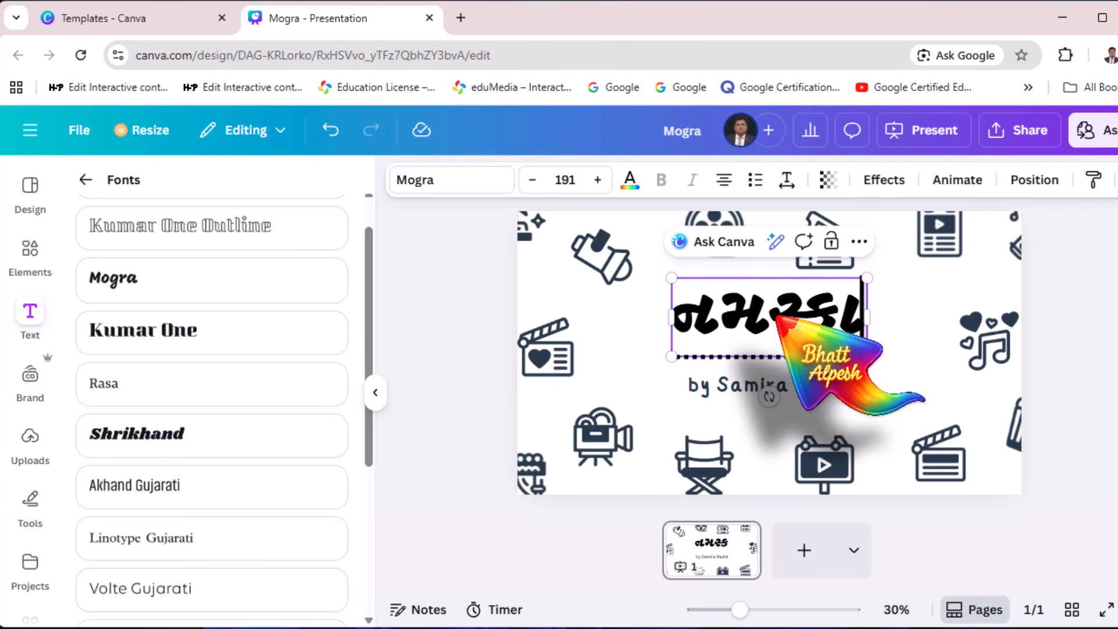
pyautogui.click(984, 326)
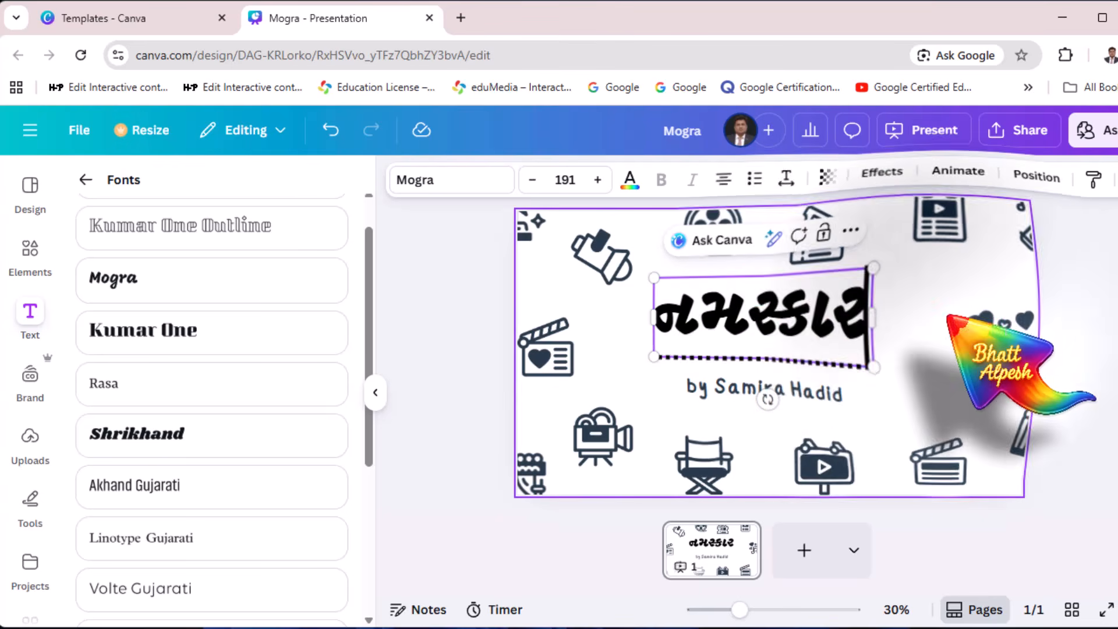
pyautogui.click(822, 321)
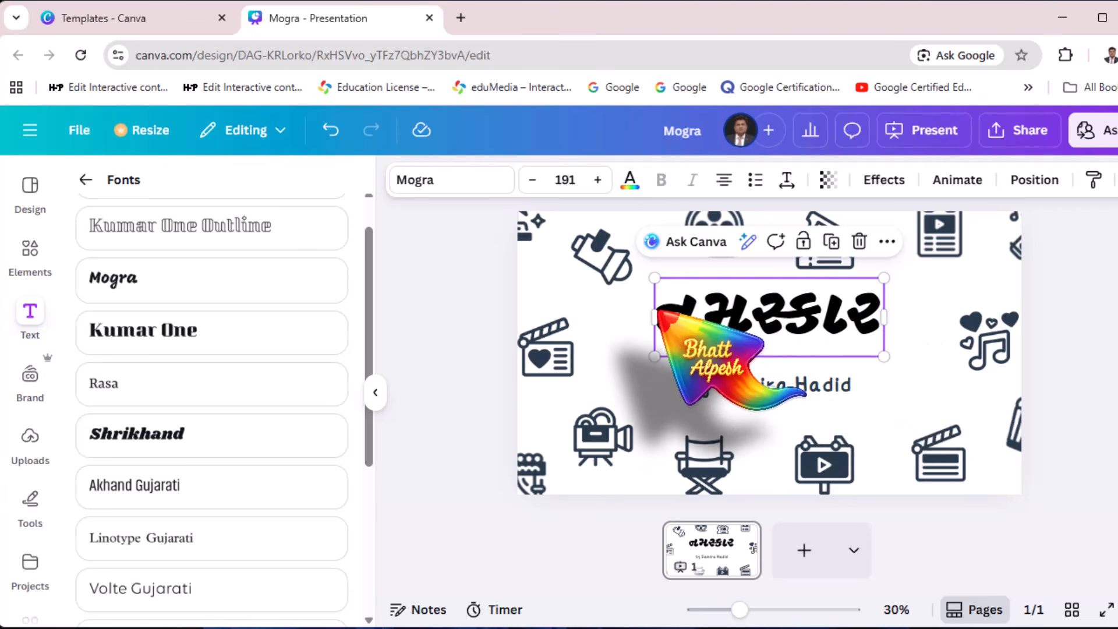
# - Reduce the "નમસ્કાર" title to font size 158, keeping it centered above the byline
pyautogui.moveTo(655, 356); pyautogui.dragTo(786, 304)
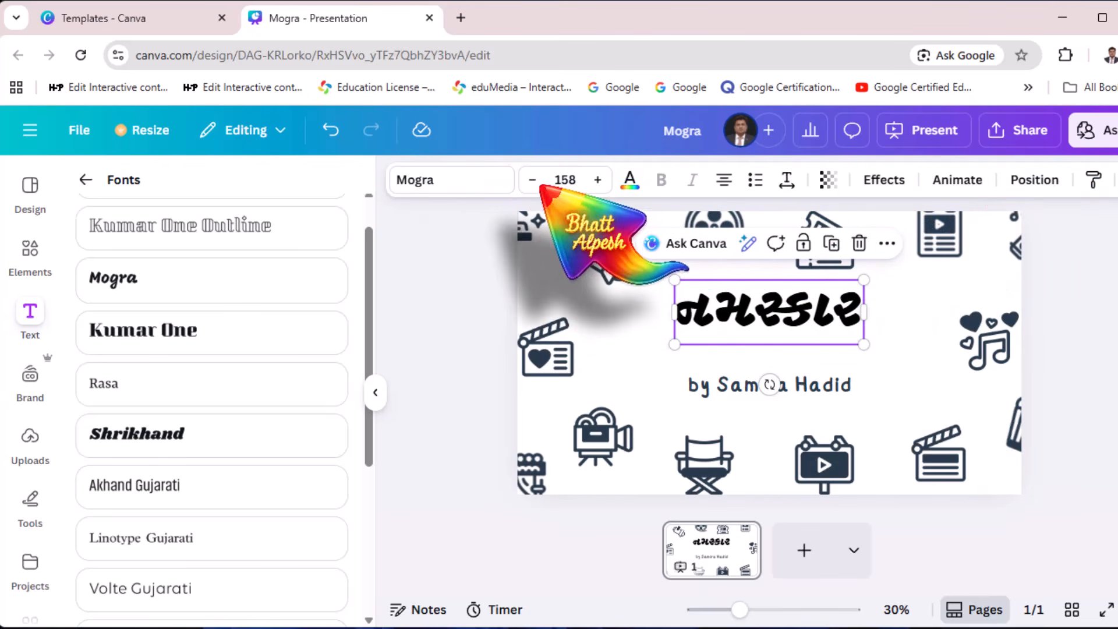
pyautogui.click(598, 181)
pyautogui.click(598, 181)
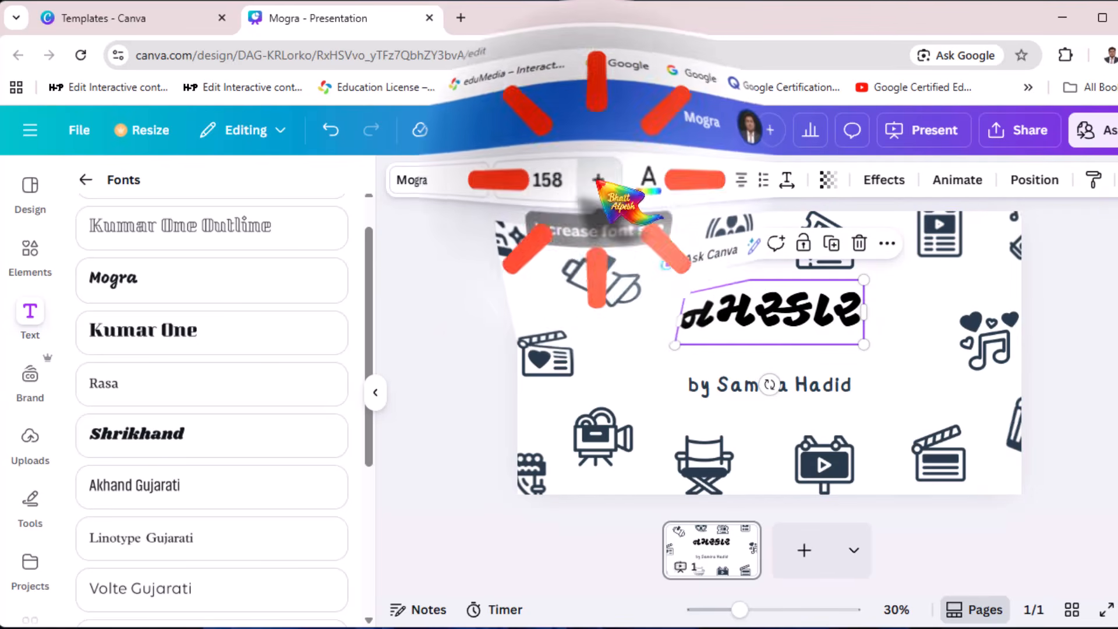
pyautogui.click(532, 180)
pyautogui.click(532, 180)
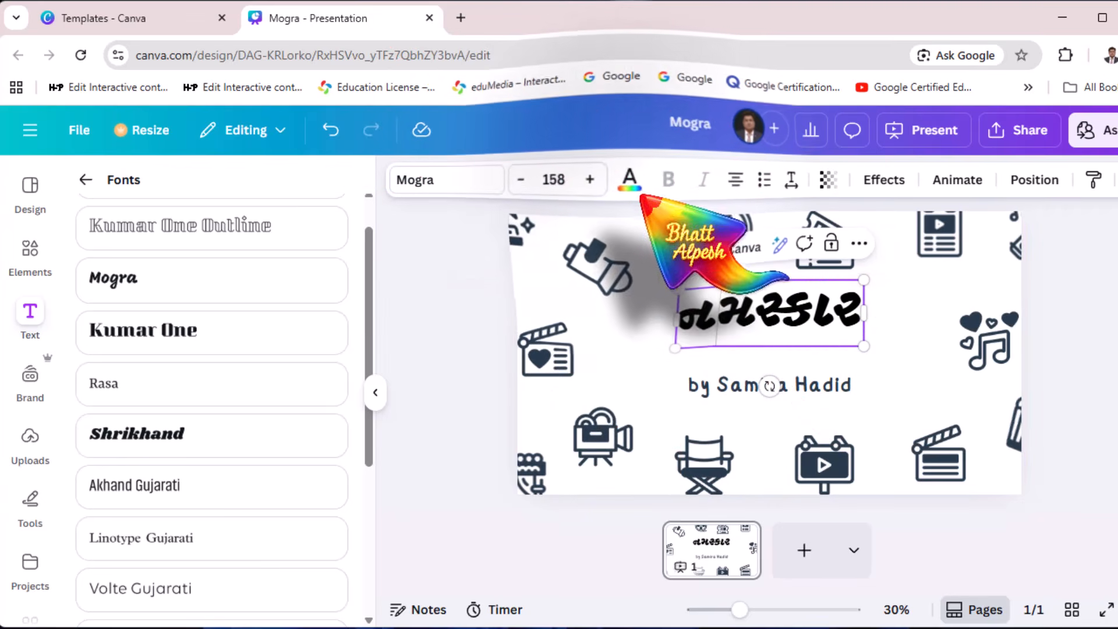
# - Change the "નમસ્કાર" title's text colour to purple from the default solid colours
pyautogui.click(629, 178)
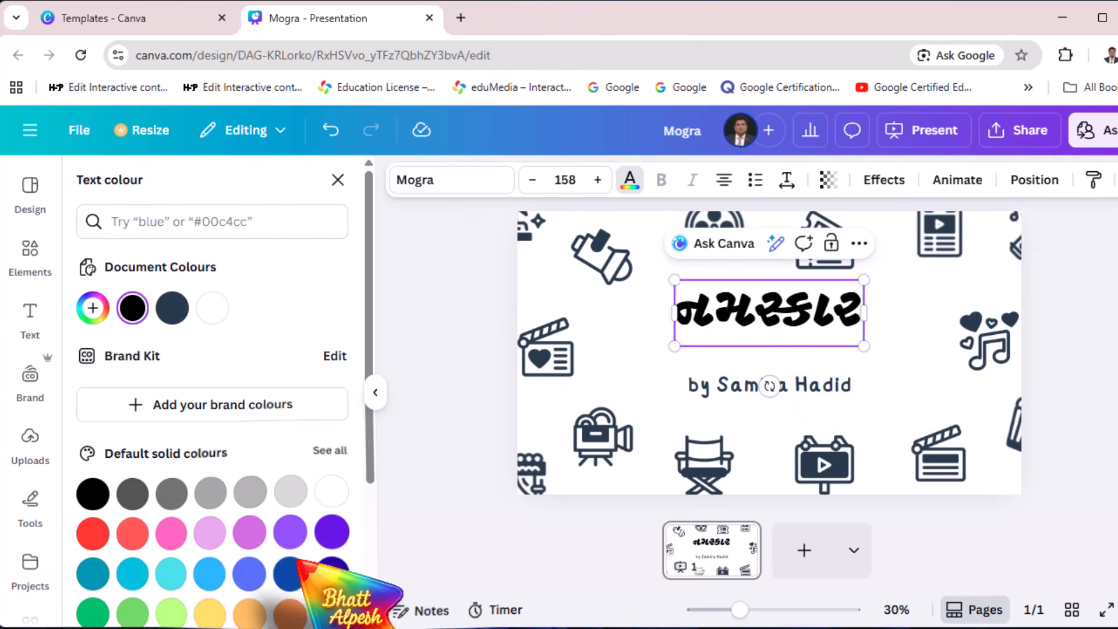
pyautogui.click(331, 574)
pyautogui.click(769, 318)
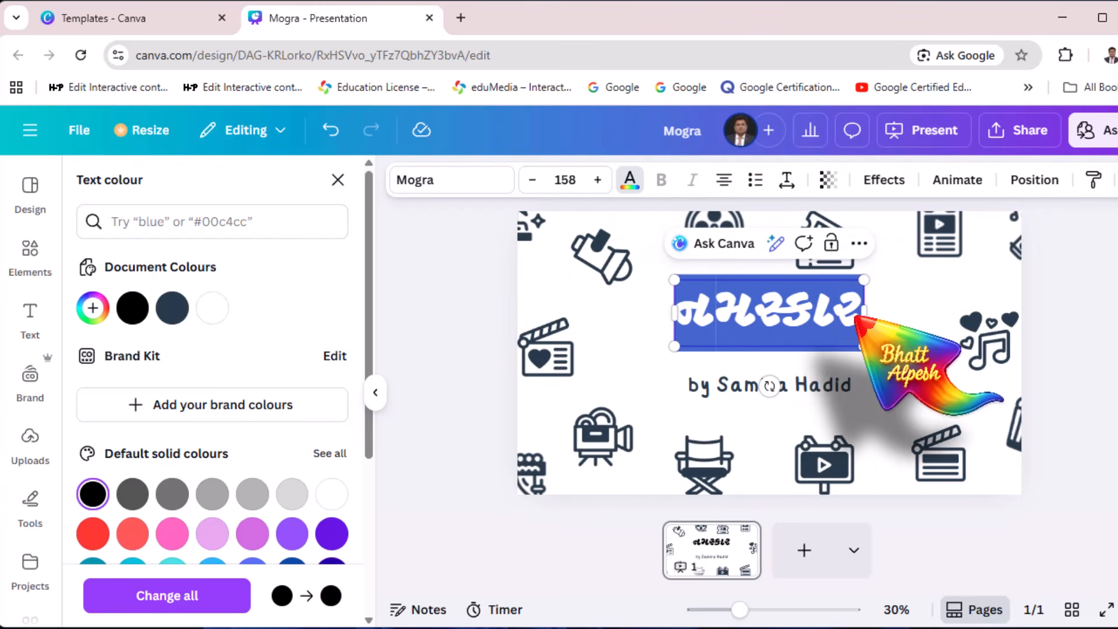
pyautogui.click(331, 533)
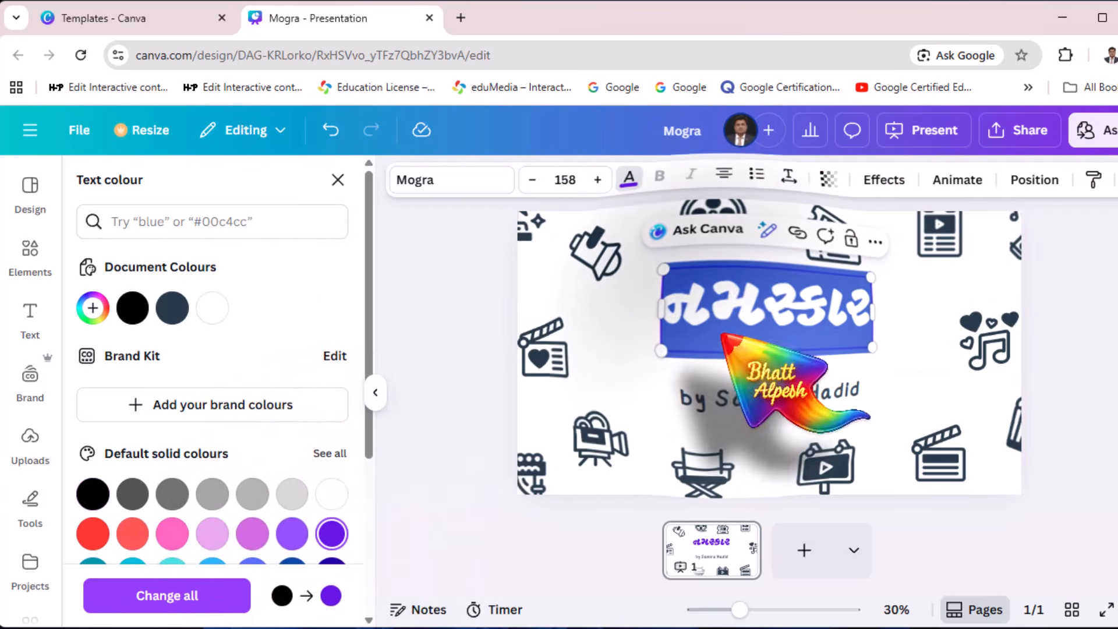
pyautogui.click(723, 333)
pyautogui.click(630, 320)
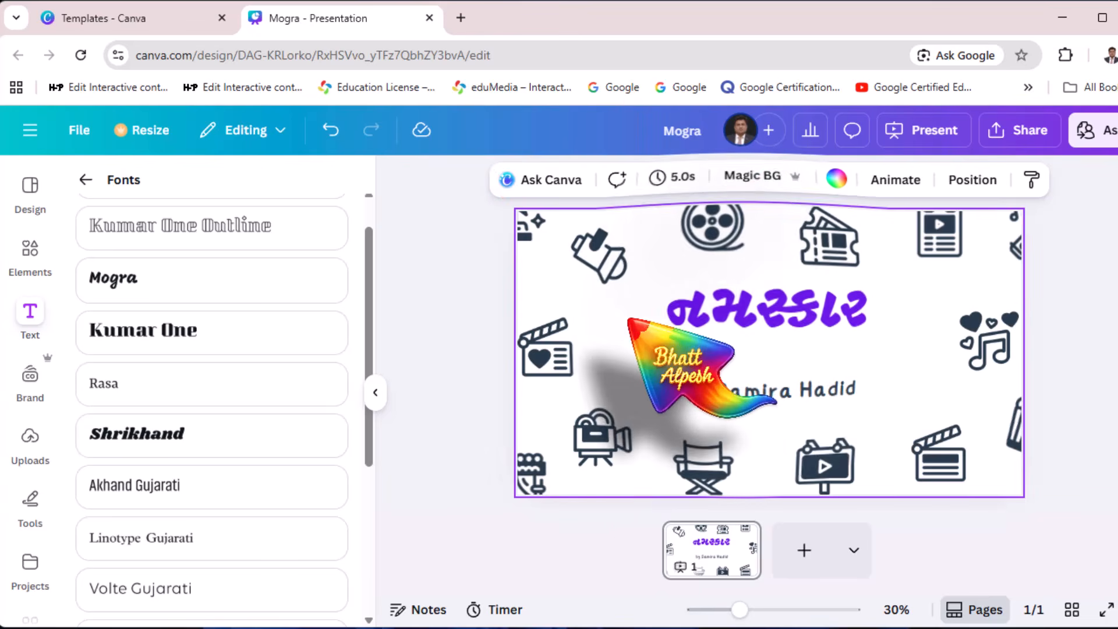
# - Recolour the "નમસ્કાર" title to the bright red from the default solid colours
pyautogui.click(741, 317)
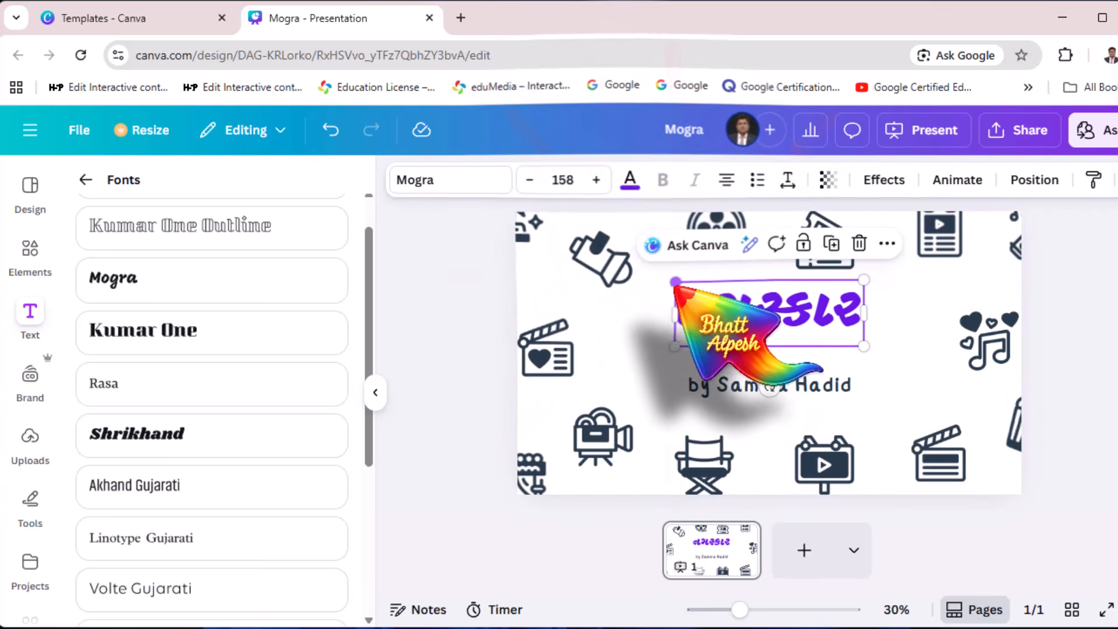
pyautogui.click(627, 178)
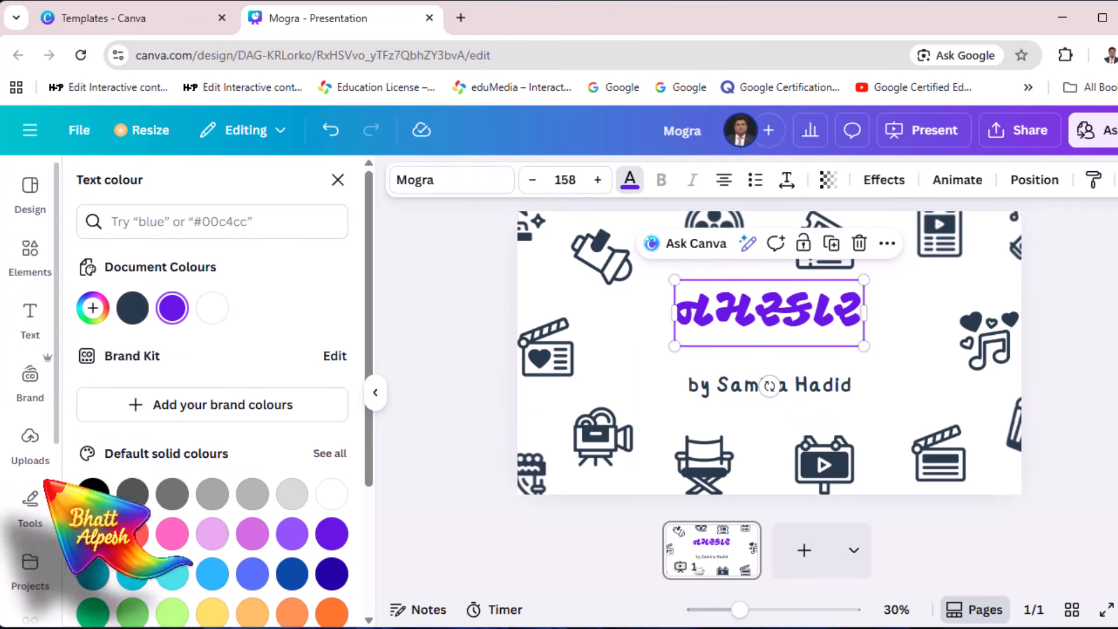
pyautogui.click(92, 534)
pyautogui.click(675, 312)
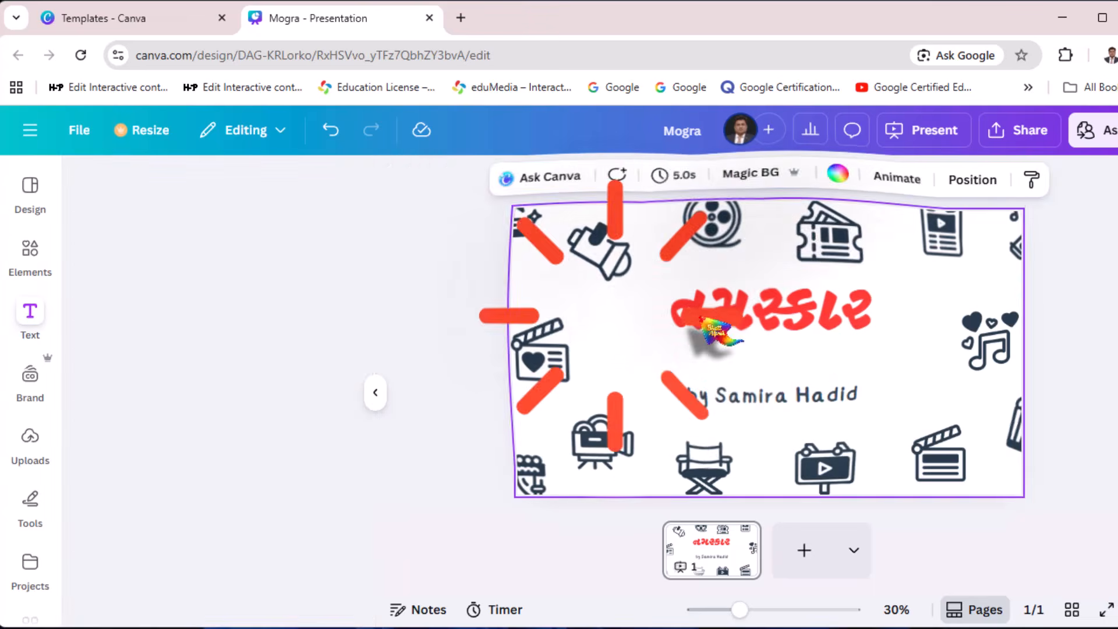
pyautogui.click(774, 317)
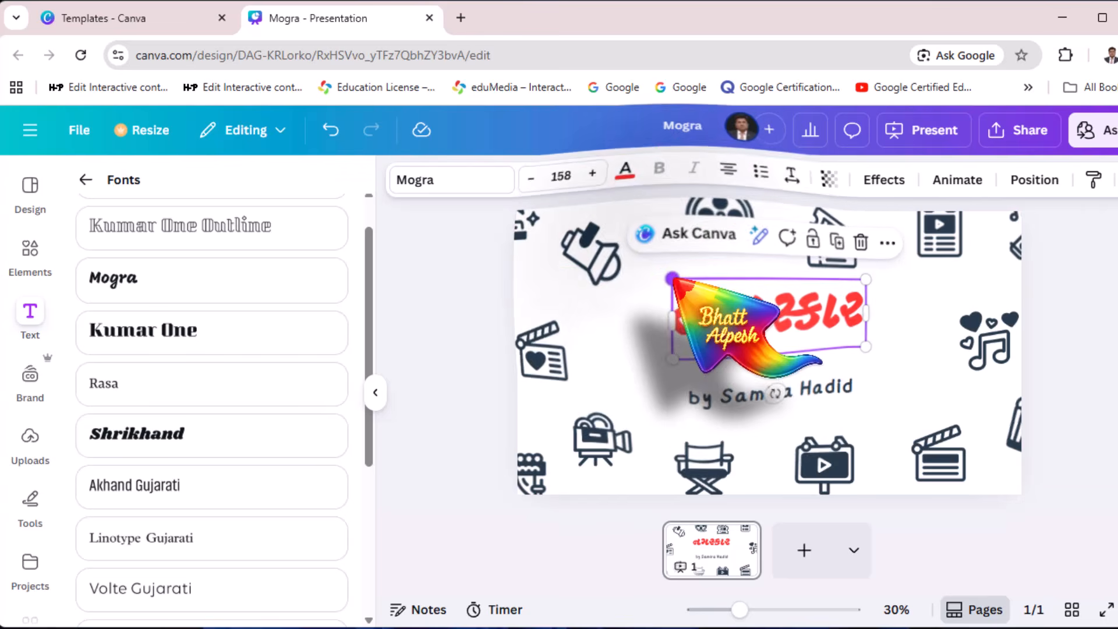
# - Remove the byline below the title by clearing all of its text
pyautogui.click(719, 309)
pyautogui.click(736, 378)
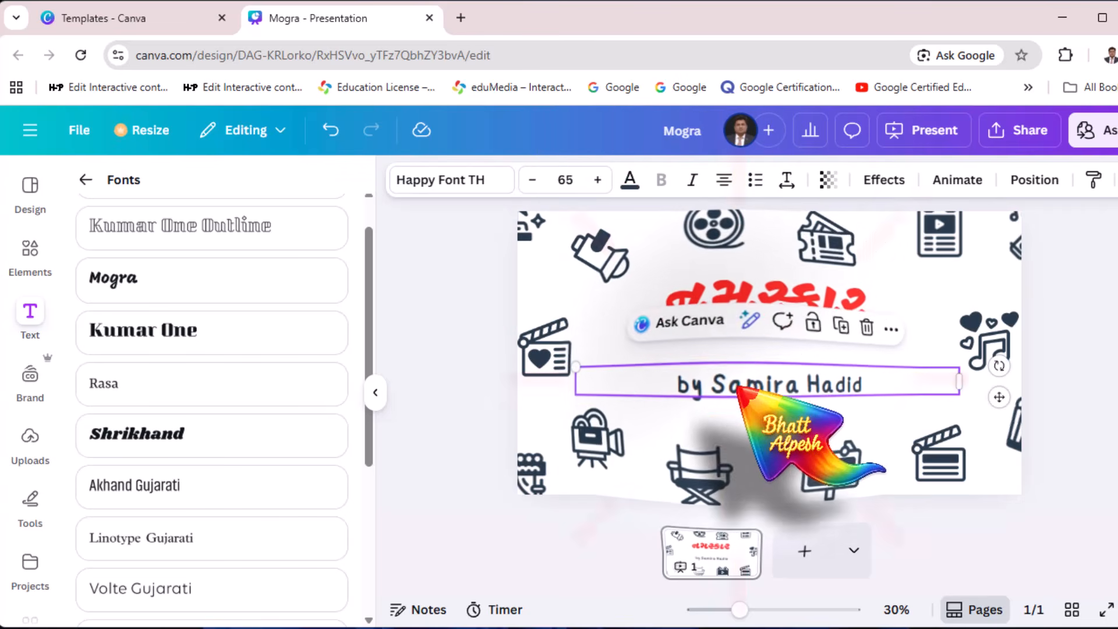
pyautogui.doubleClick(734, 385)
pyautogui.press('BackSpace')
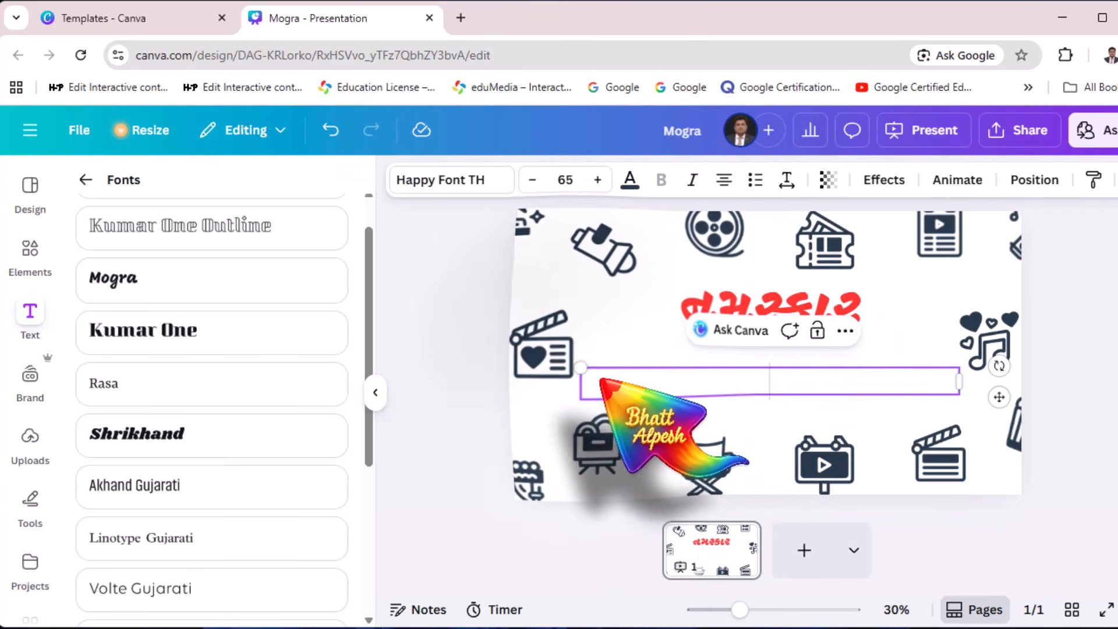
pyautogui.click(579, 369)
pyautogui.click(582, 365)
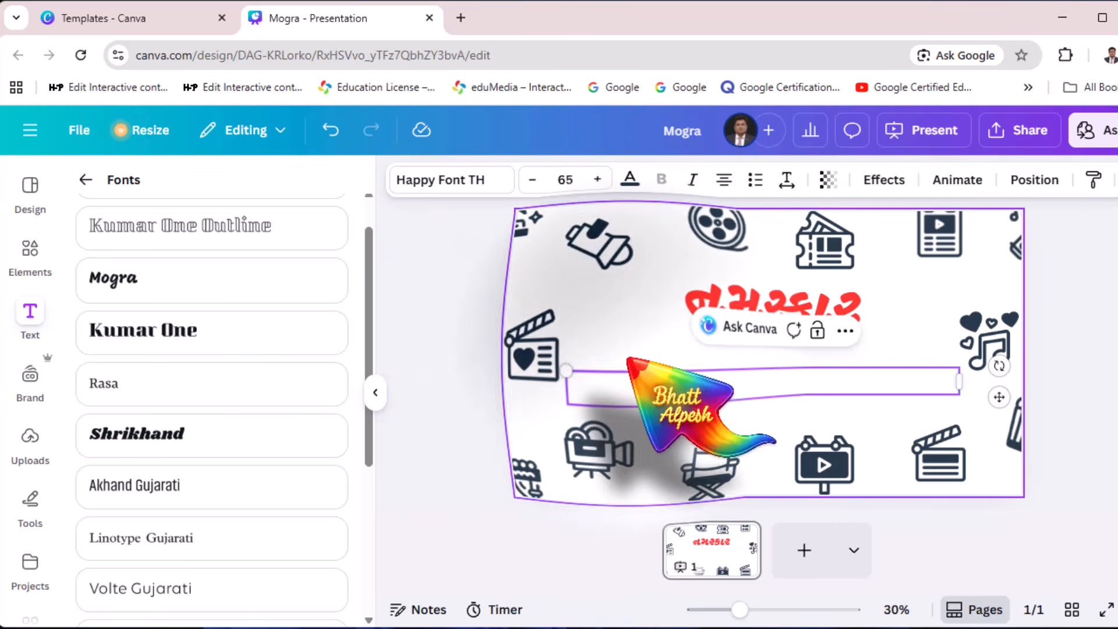
pyautogui.click(635, 361)
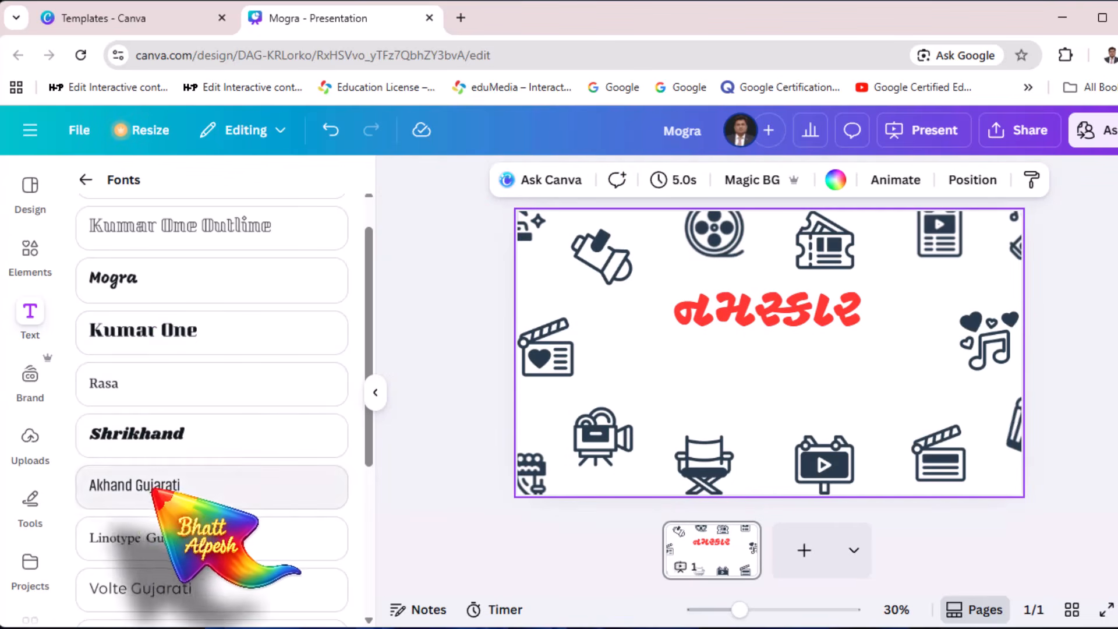
# - Add a text box in the Baloo Bhai font, enlarge it to font size 111 and place it directly below the title
pyautogui.scroll(-5, 190, 403)
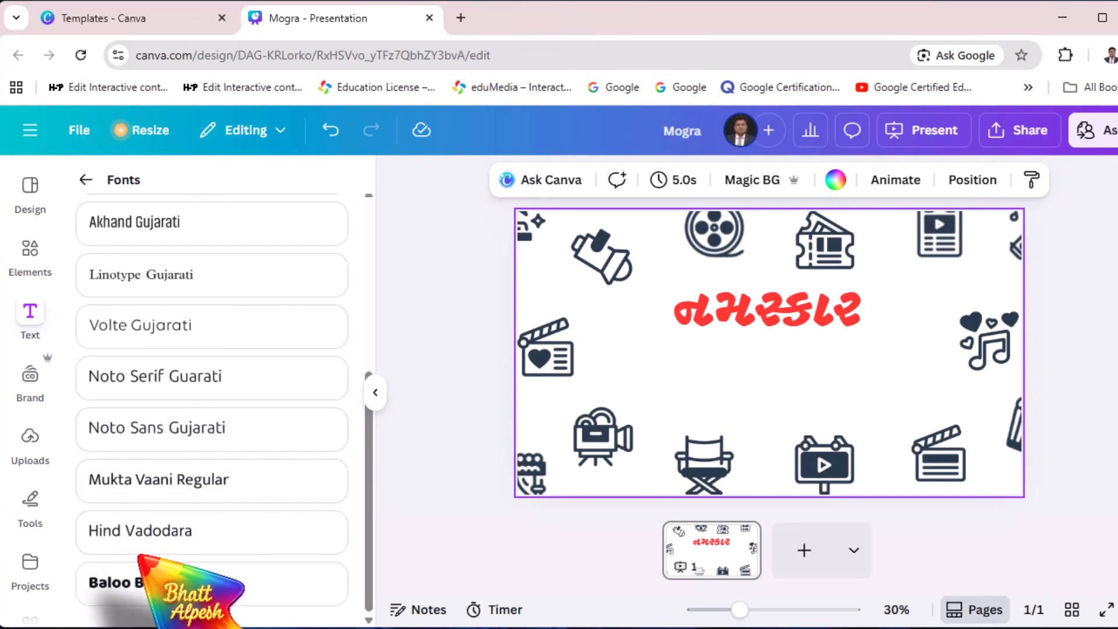
pyautogui.click(145, 580)
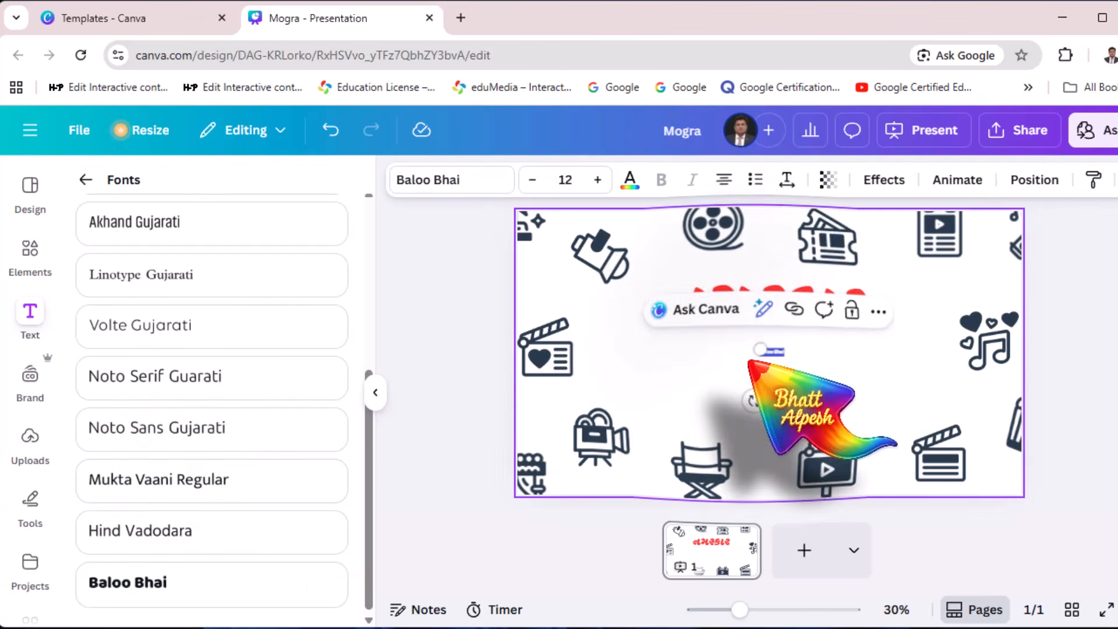
pyautogui.click(757, 360)
pyautogui.moveTo(759, 350); pyautogui.dragTo(582, 336)
pyautogui.click(714, 389)
pyautogui.click(668, 337)
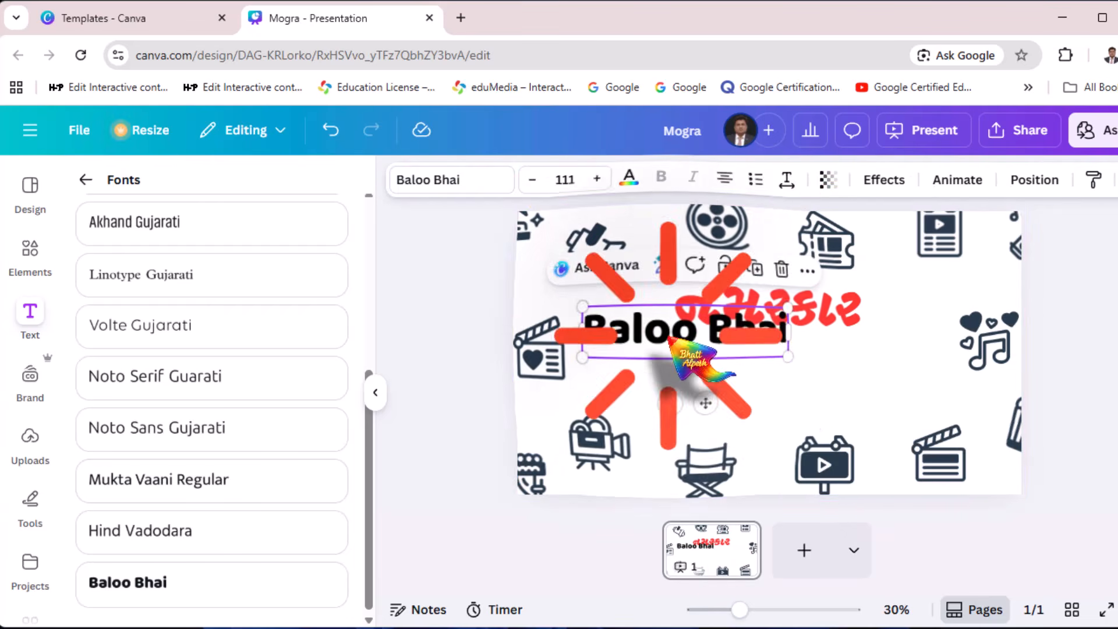
pyautogui.moveTo(676, 344); pyautogui.dragTo(763, 370)
# - Replace the Baloo Bhai placeholder text with the presenter's full name in Gujarati script
pyautogui.doubleClick(763, 369)
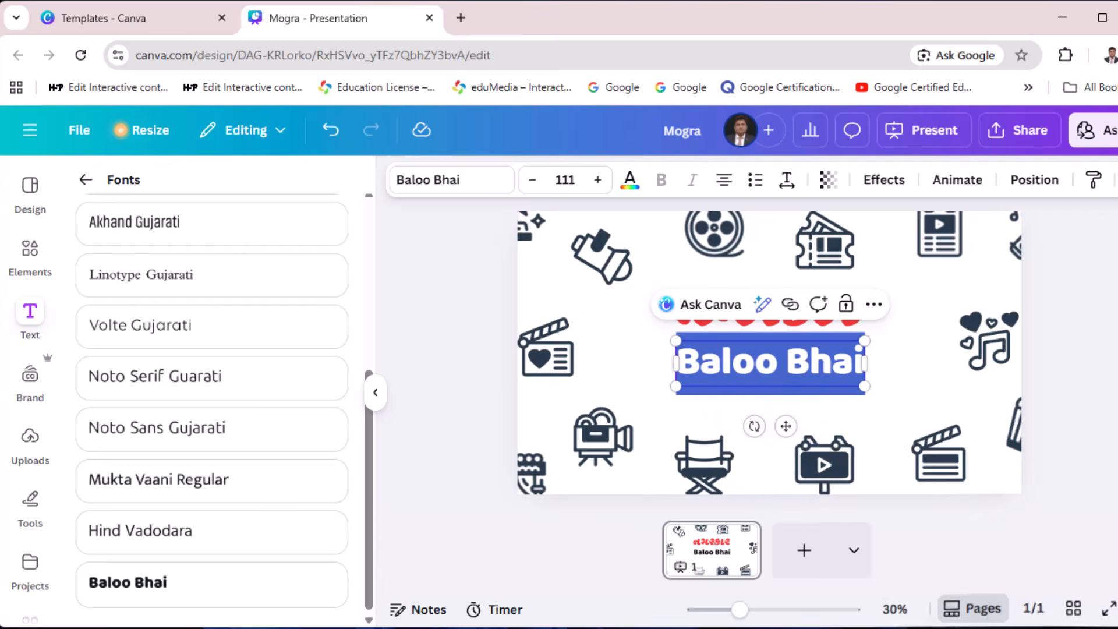
pyautogui.click(1041, 621)
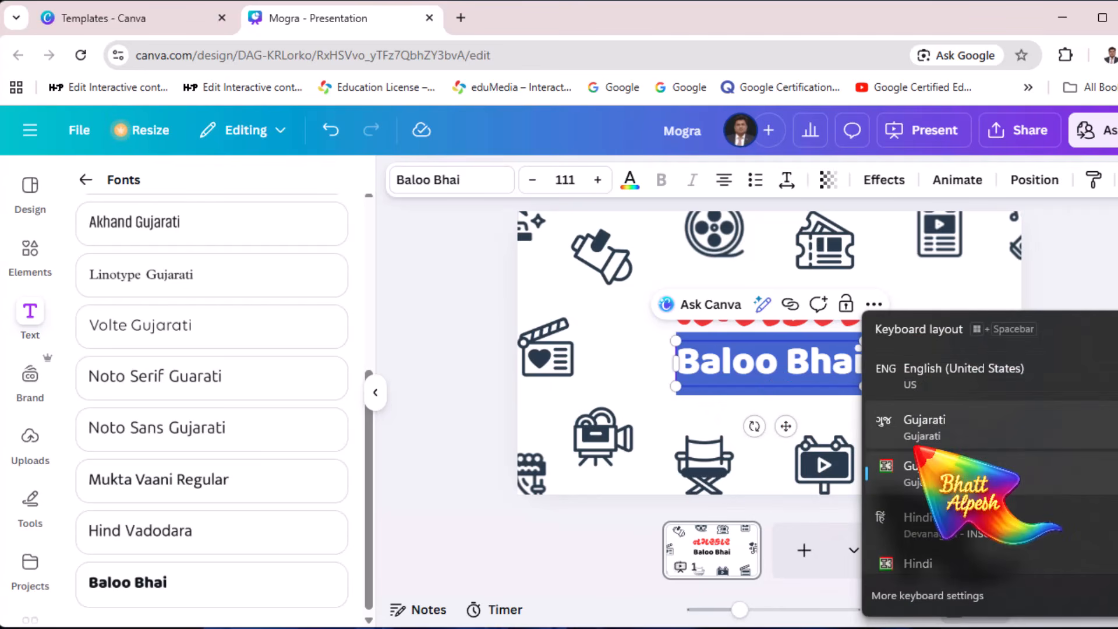
pyautogui.click(609, 321)
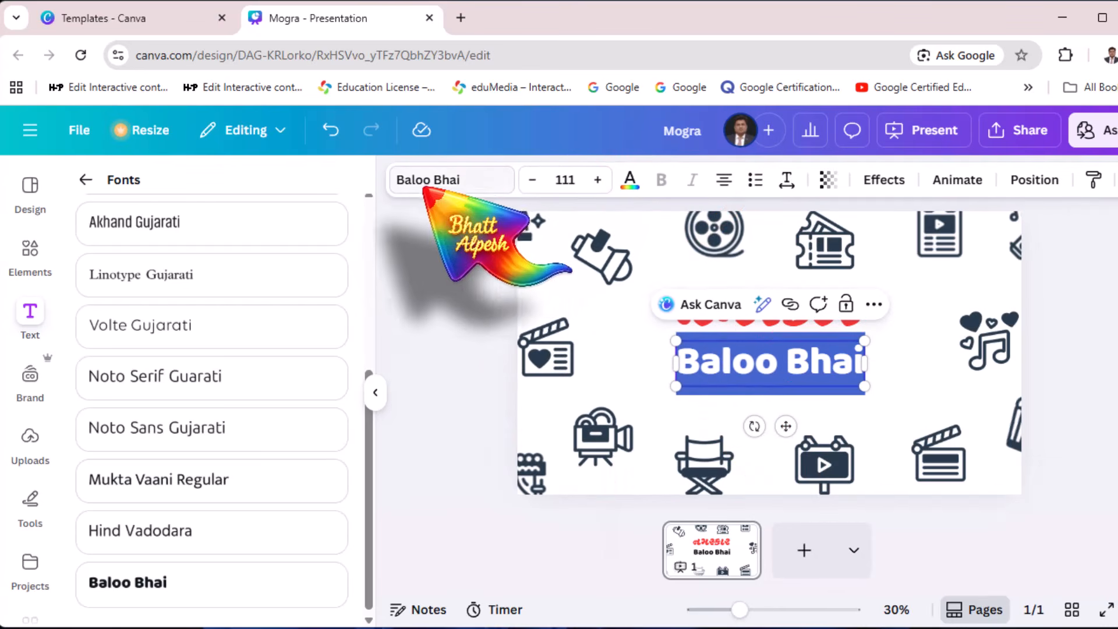
pyautogui.click(722, 355)
pyautogui.moveTo(680, 360); pyautogui.dragTo(868, 384)
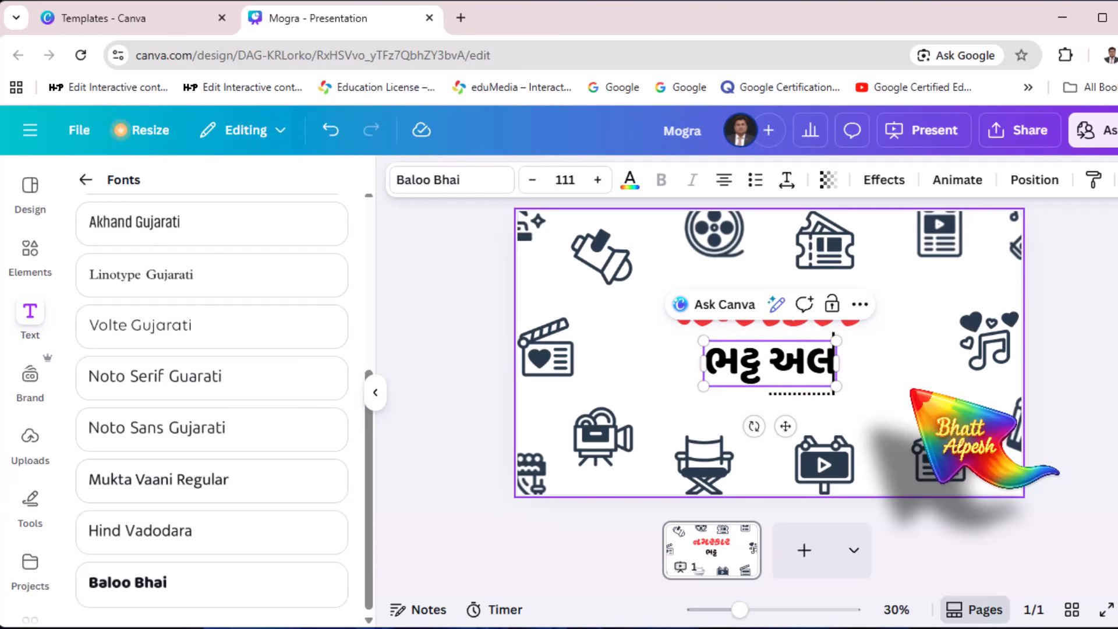
pyautogui.click(888, 359)
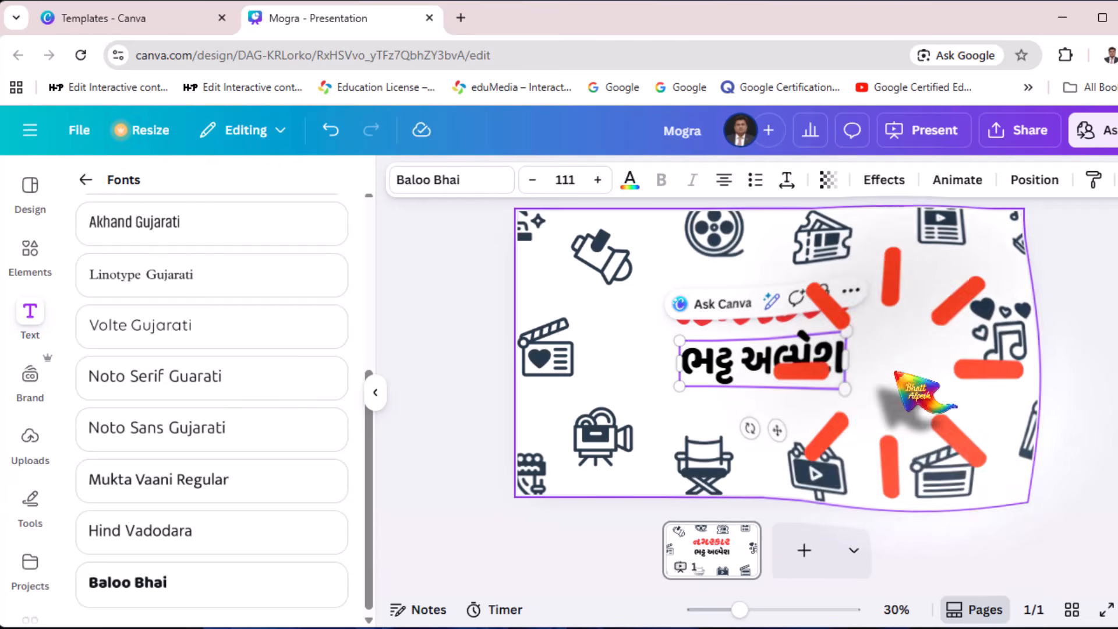
# - Move the presenter's name slightly so it sits centered beneath the "નમસ્કાર" title
pyautogui.click(784, 364)
pyautogui.click(801, 364)
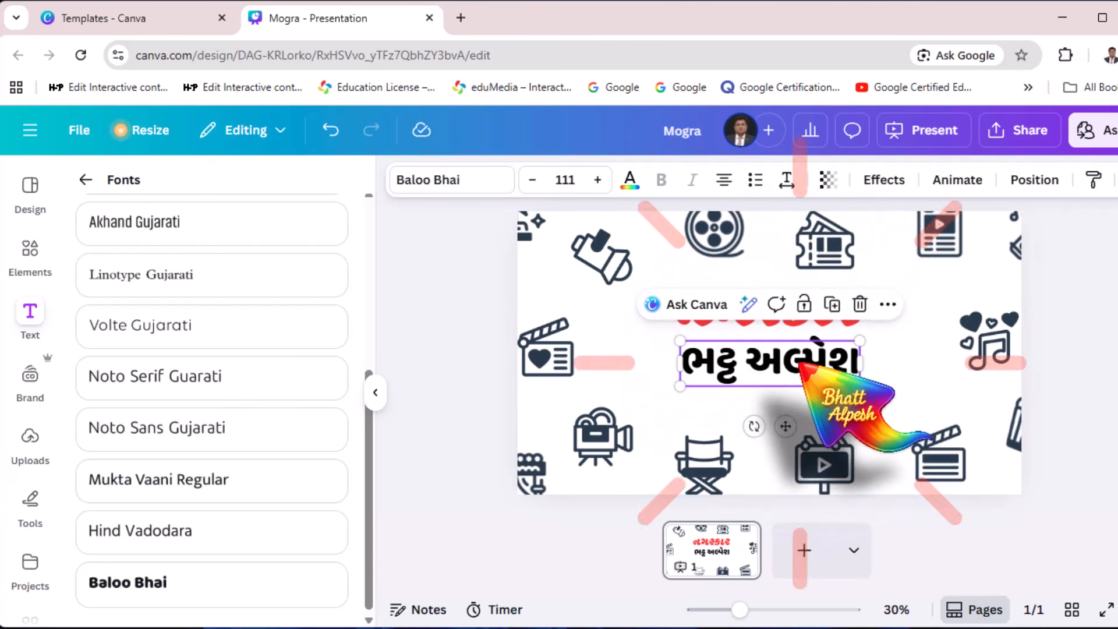
pyautogui.click(913, 372)
pyautogui.moveTo(791, 364)
pyautogui.mouseDown()
pyautogui.moveTo(735, 442)
pyautogui.moveTo(796, 381)
pyautogui.mouseUp()
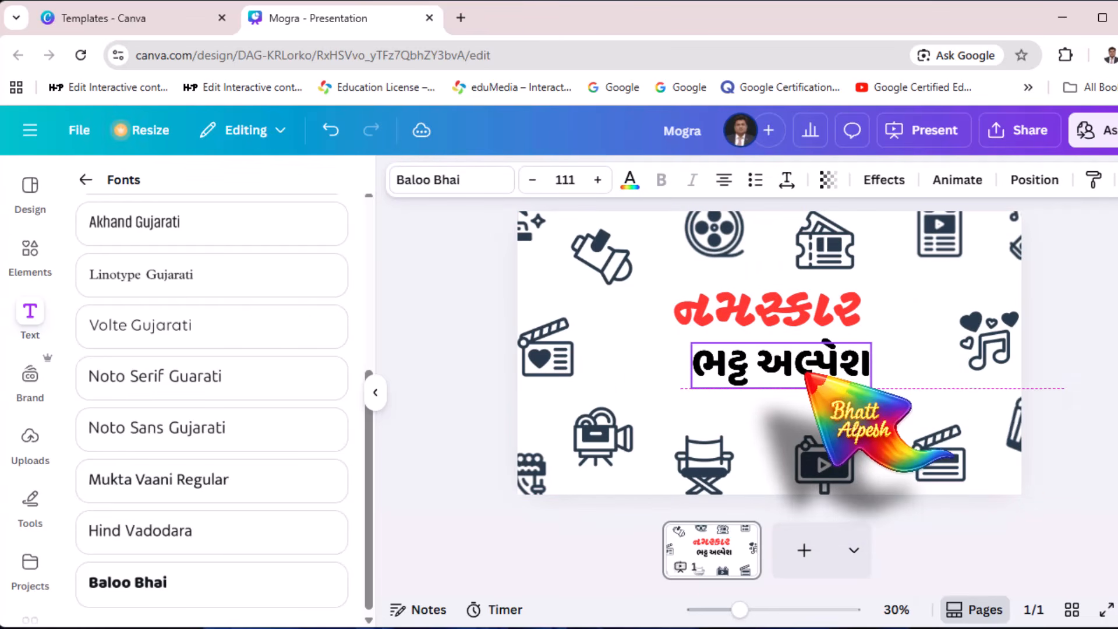
pyautogui.moveTo(803, 376); pyautogui.dragTo(804, 376)
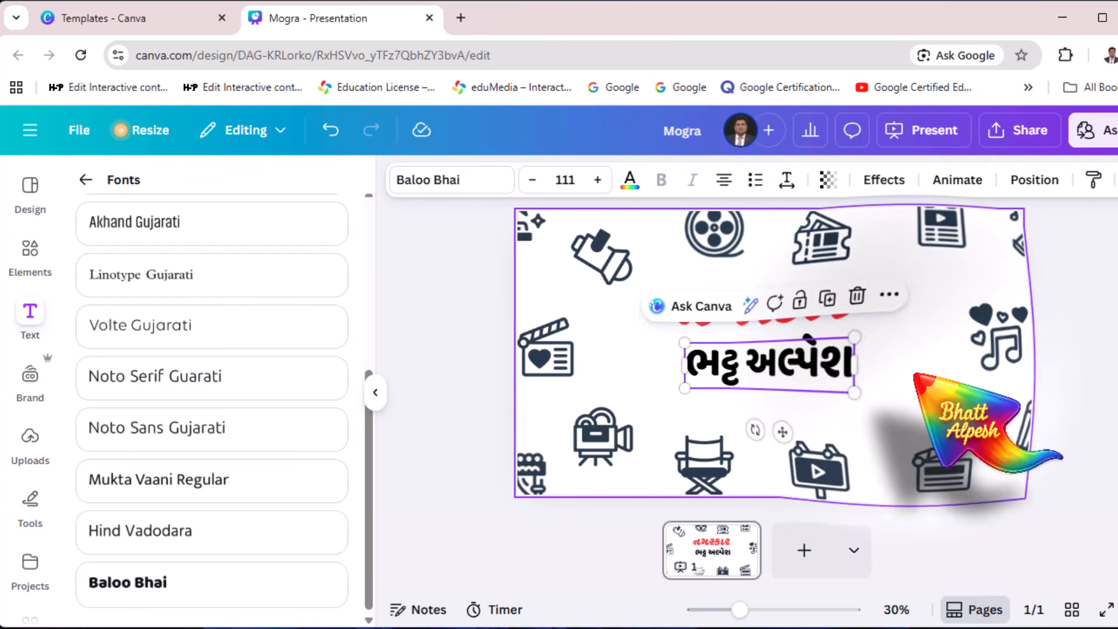
pyautogui.click(926, 408)
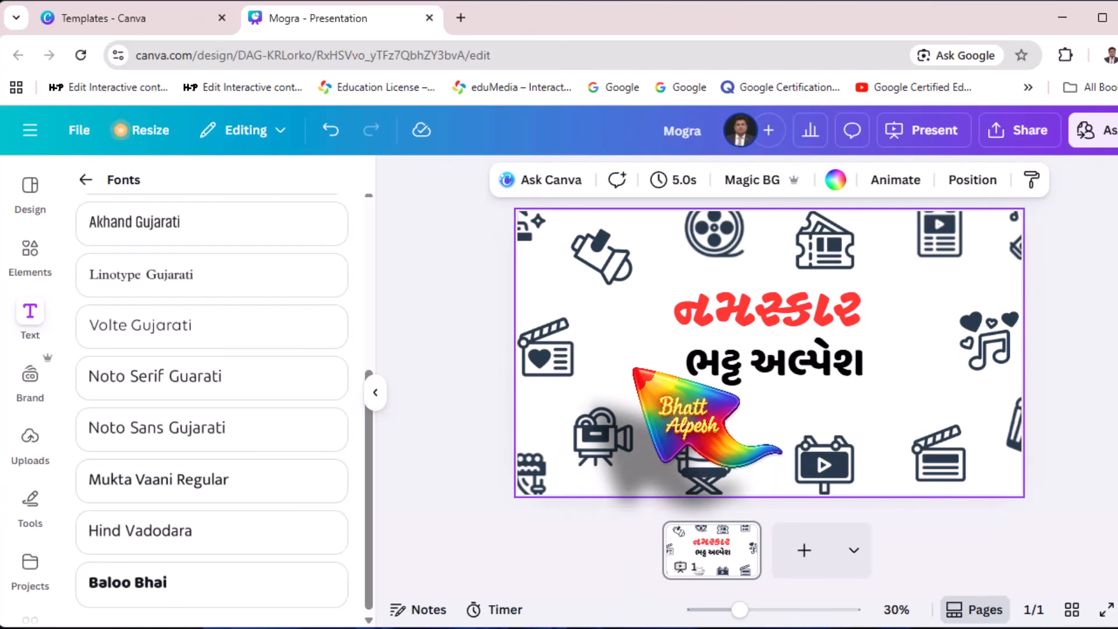